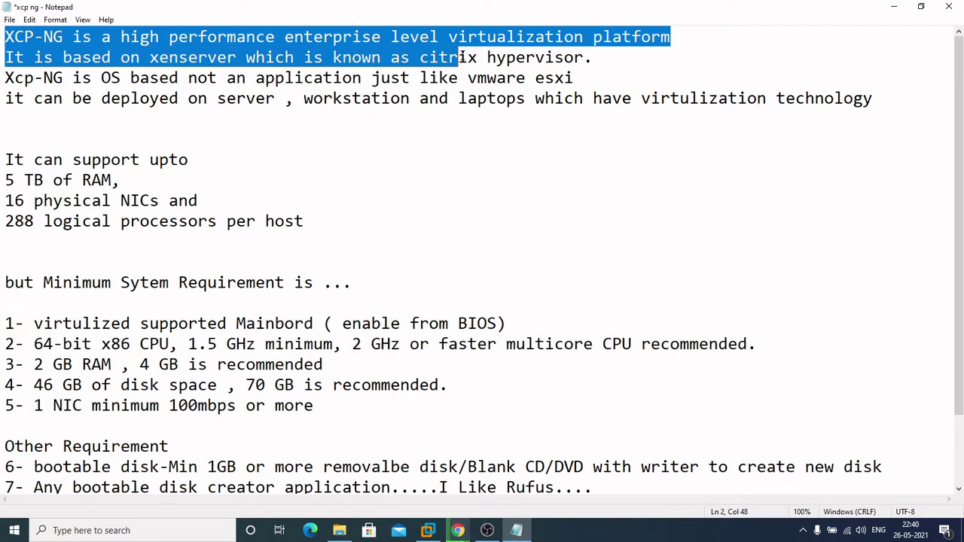
Step: Review the XCP-NG description and the maximum supported RAM, NICs and logical processors in the notes
{"action": "left_click_drag", "start_coordinate": [460, 57], "coordinate": [593, 63]}
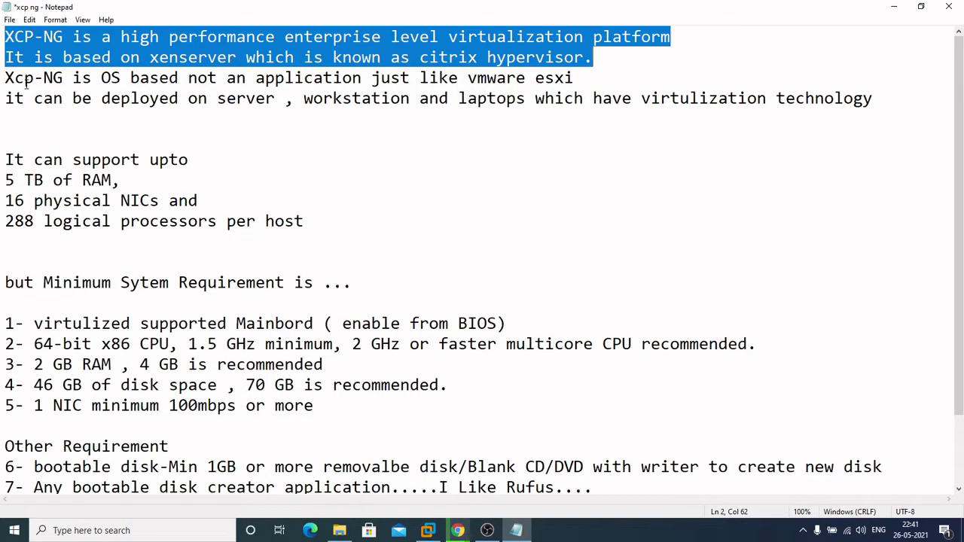
{"action": "left_click_drag", "start_coordinate": [15, 80], "coordinate": [682, 121]}
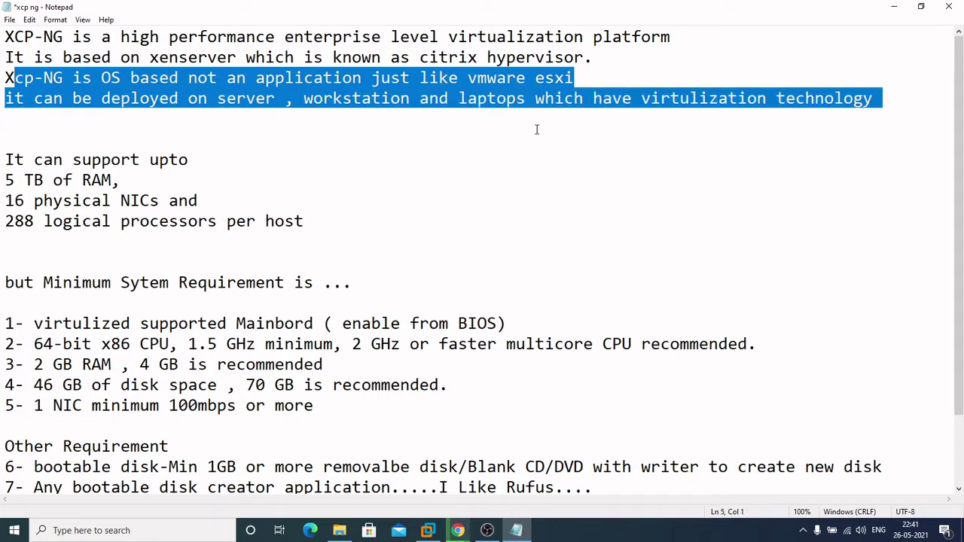
{"action": "left_click", "coordinate": [7, 160]}
{"action": "left_click_drag", "start_coordinate": [6, 159], "coordinate": [194, 167]}
{"action": "left_click_drag", "start_coordinate": [6, 181], "coordinate": [131, 181]}
{"action": "left_click_drag", "start_coordinate": [6, 200], "coordinate": [198, 200]}
{"action": "left_click_drag", "start_coordinate": [15, 221], "coordinate": [307, 224]}
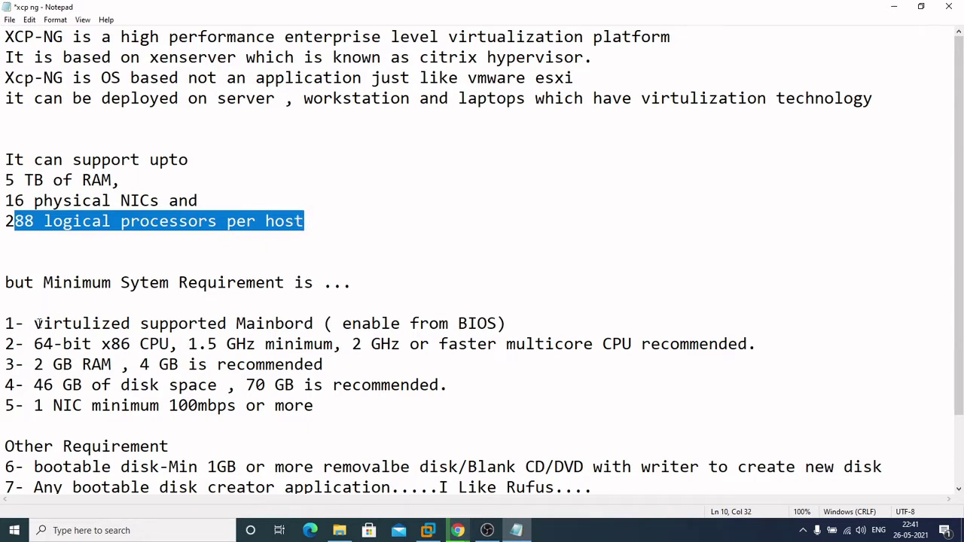
Step: Review the minimum system requirements and the other requirements for bootable media in the notes
{"action": "left_click_drag", "start_coordinate": [34, 324], "coordinate": [508, 322]}
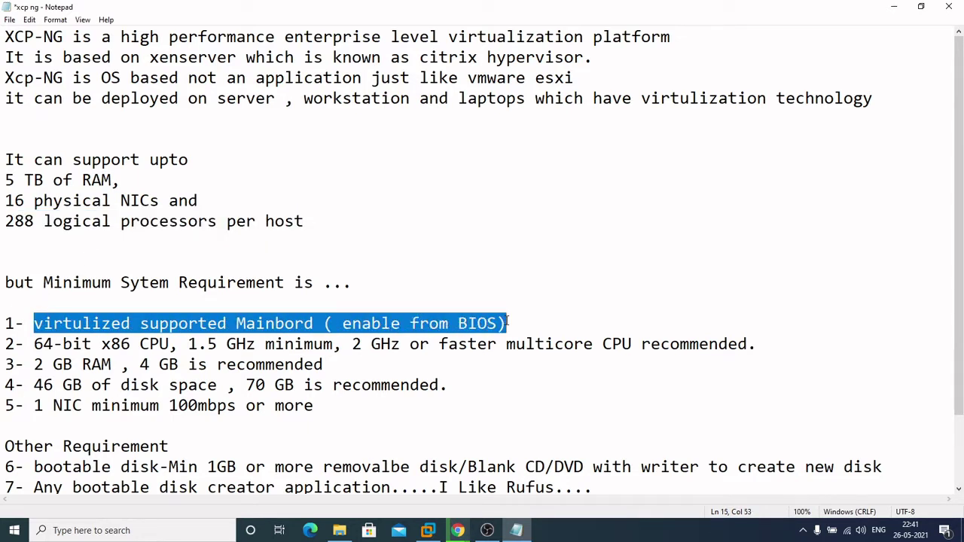
{"action": "left_click_drag", "start_coordinate": [33, 344], "coordinate": [643, 364]}
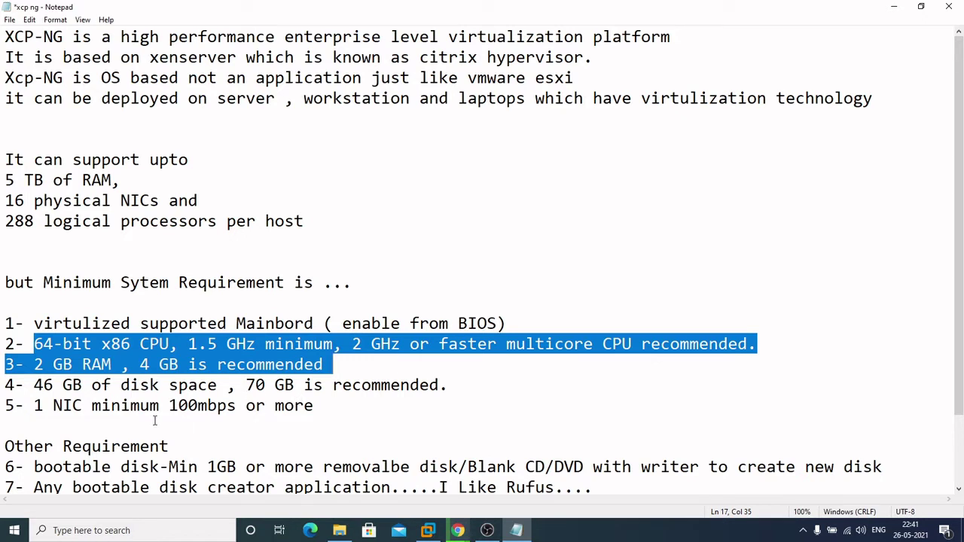
{"action": "left_click_drag", "start_coordinate": [43, 385], "coordinate": [450, 385]}
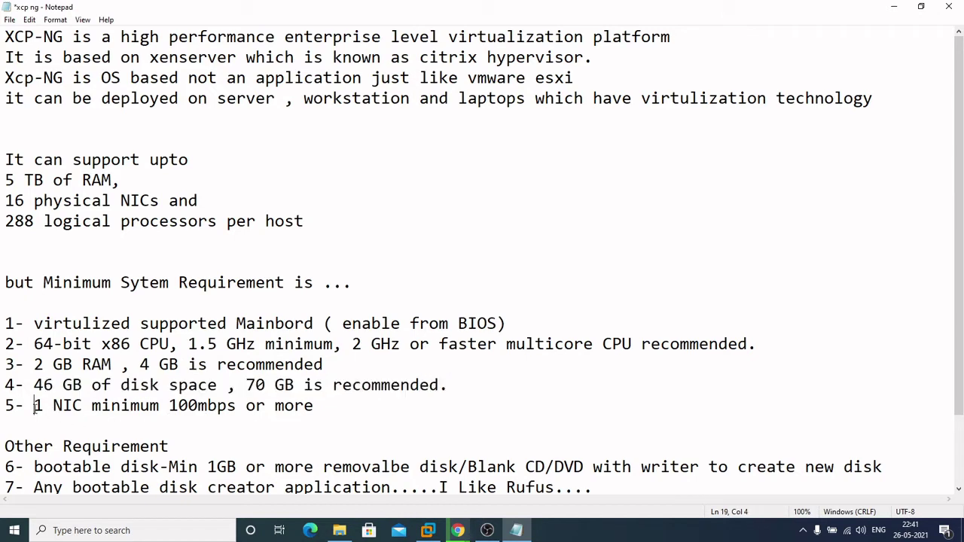
{"action": "left_click_drag", "start_coordinate": [35, 405], "coordinate": [312, 417]}
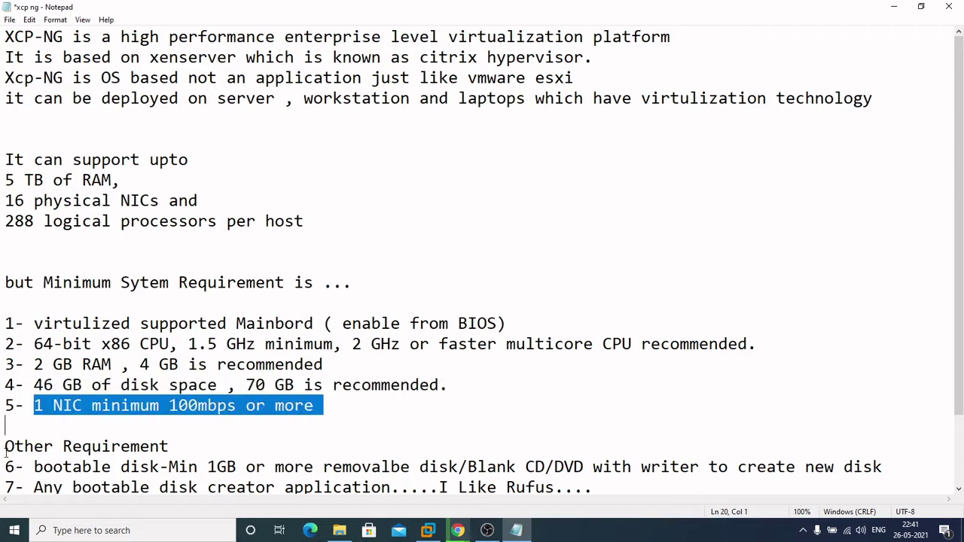
{"action": "left_click_drag", "start_coordinate": [5, 450], "coordinate": [591, 484]}
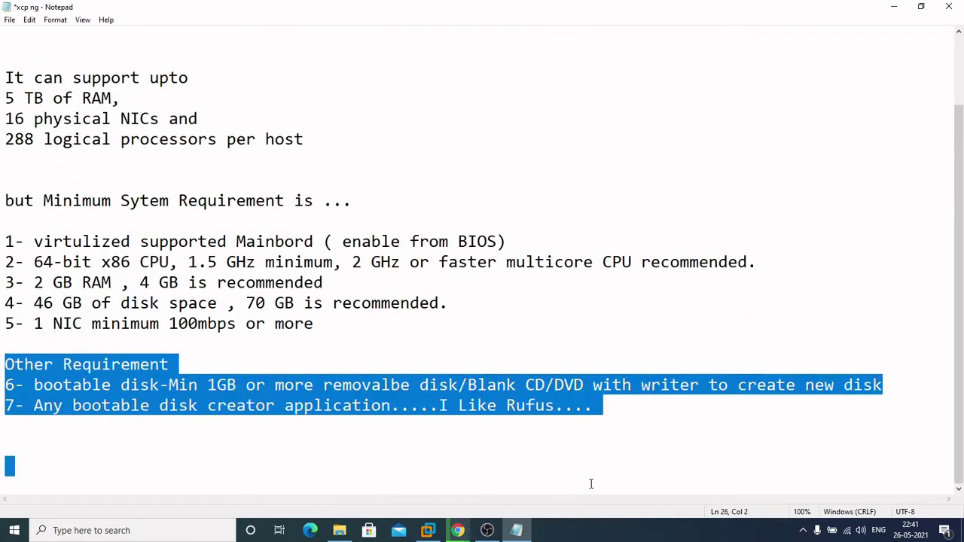
{"action": "left_click", "coordinate": [573, 468]}
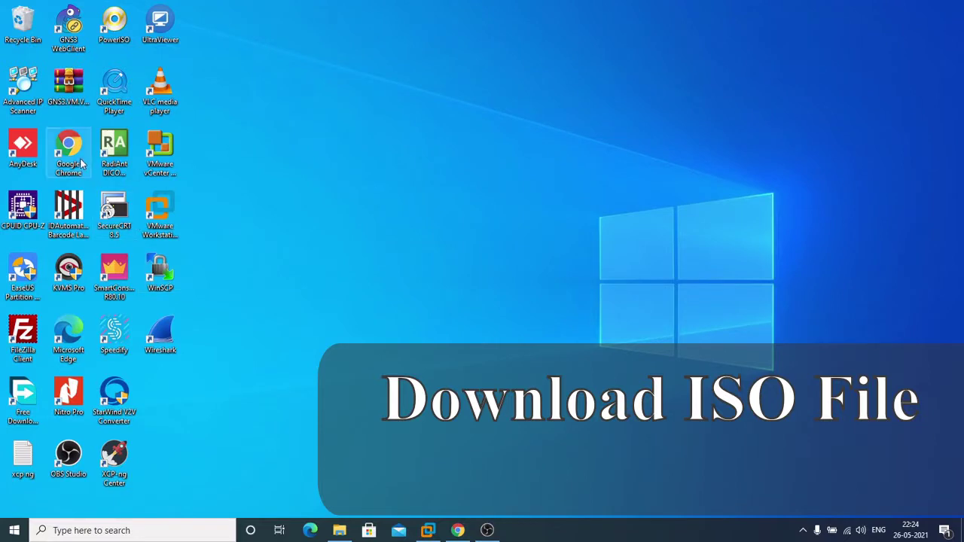
Step: Switch to Google Chrome, search for xcp-ng and open the official xcp-ng.org website
{"action": "double_click", "coordinate": [81, 163]}
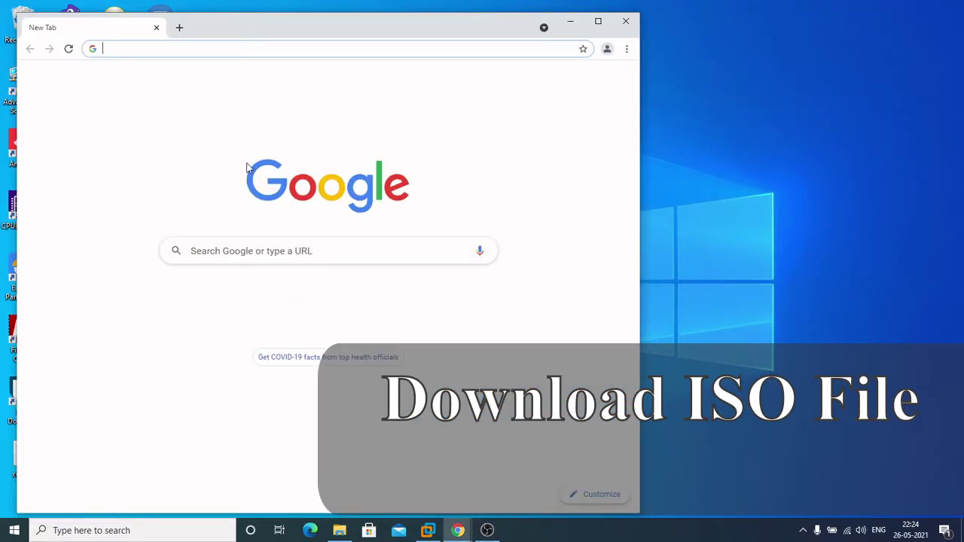
{"action": "left_click", "coordinate": [252, 249]}
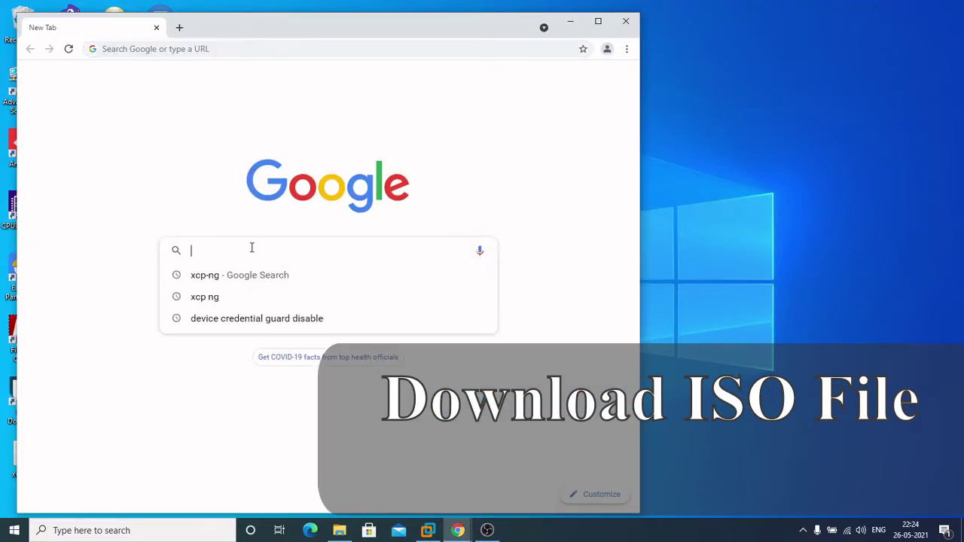
{"action": "left_click", "coordinate": [203, 275]}
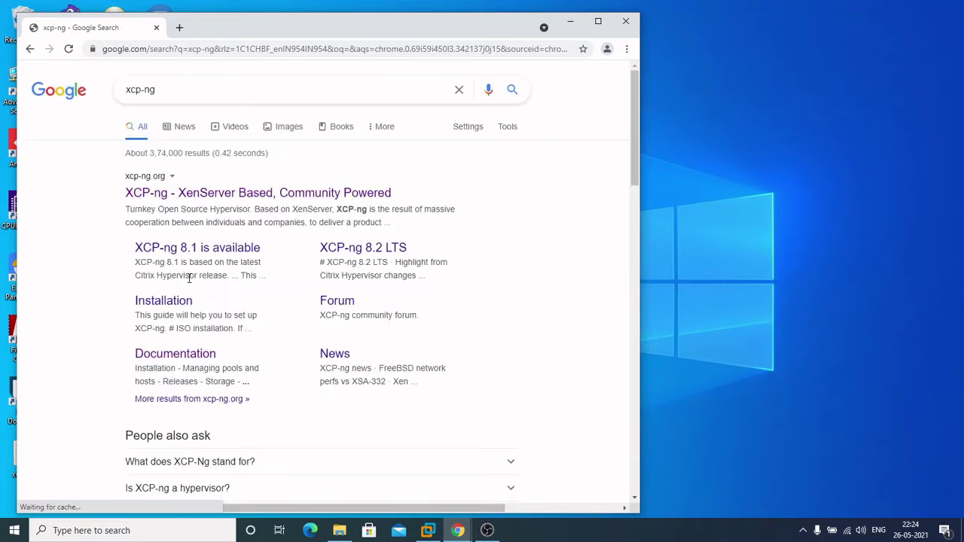
{"action": "left_click", "coordinate": [211, 194]}
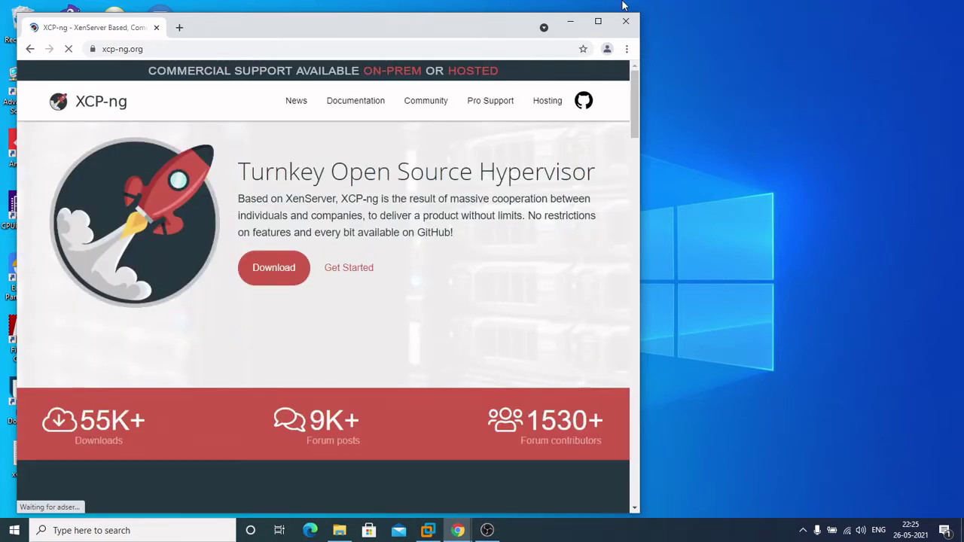
Step: Maximize the browser window and download the XCP-ng 8.2 ISO from the site's download section
{"action": "left_click", "coordinate": [598, 21]}
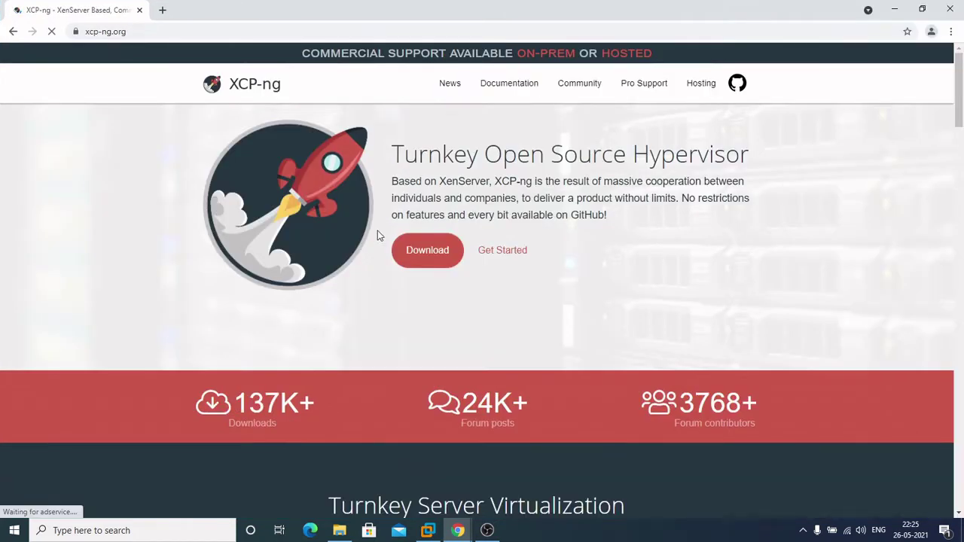
{"action": "left_click", "coordinate": [417, 255]}
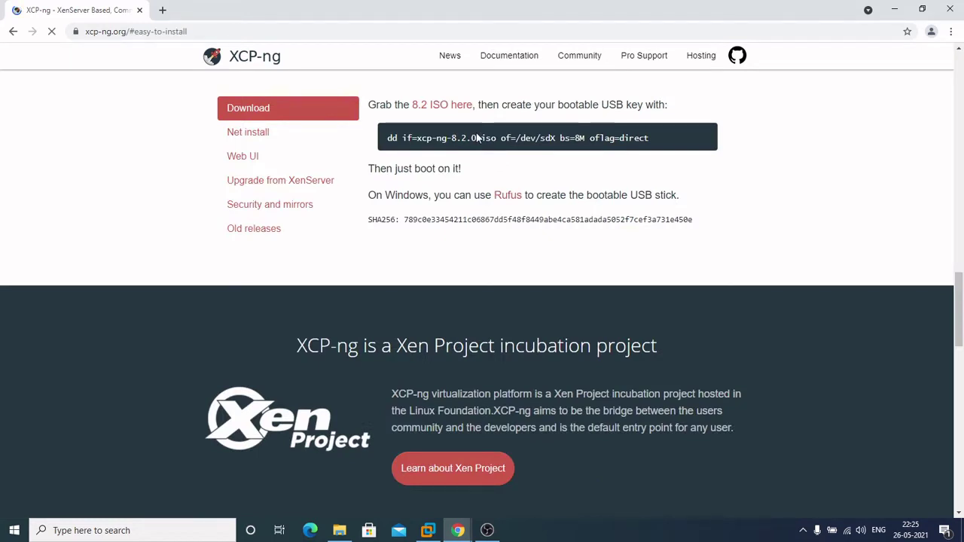
{"action": "left_click", "coordinate": [441, 107]}
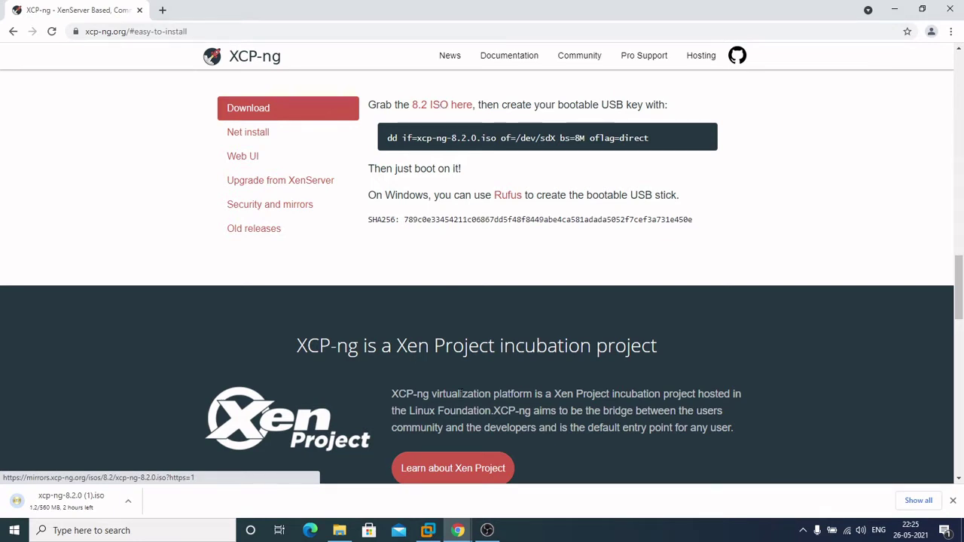
Step: Check the Downloads folder in File Explorer for the xcp-ng-8.2.0 image file
{"action": "left_click", "coordinate": [339, 530]}
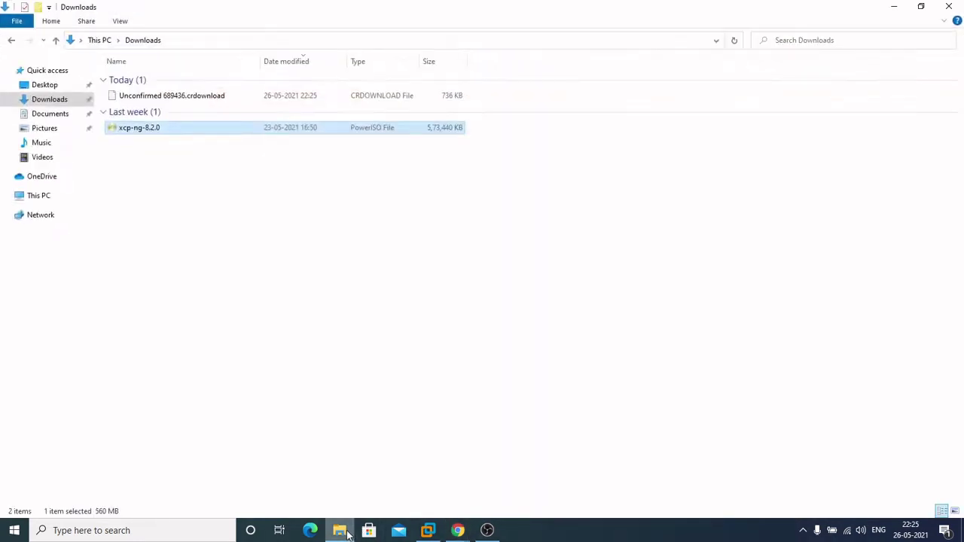
{"action": "left_click", "coordinate": [167, 128]}
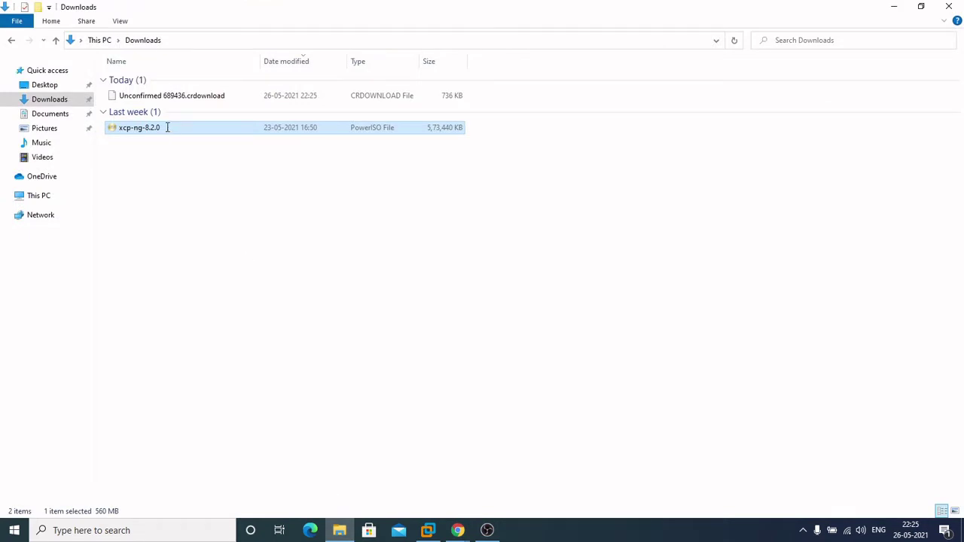
{"action": "left_click", "coordinate": [174, 151]}
{"action": "left_click", "coordinate": [174, 152]}
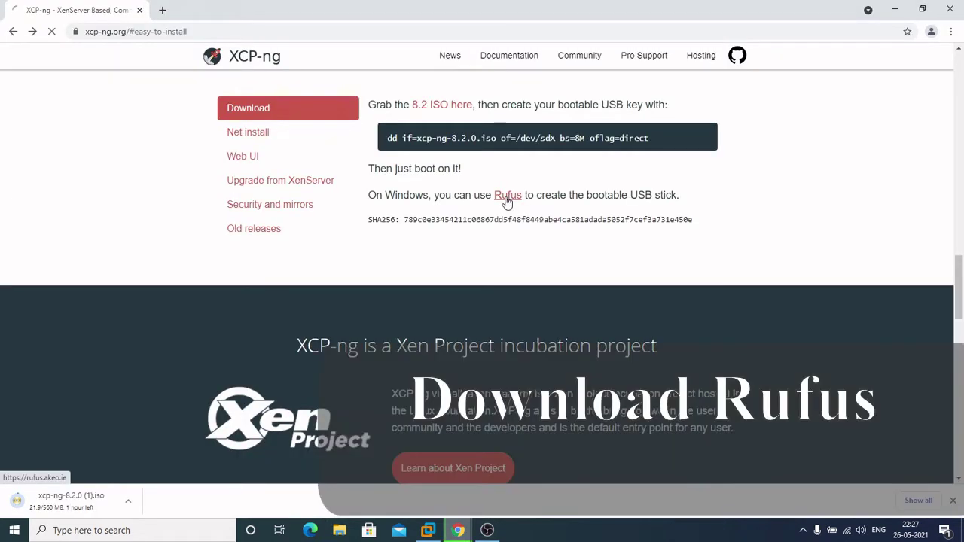
Step: Open the Rufus website from the link in the XCP-ng download section and find its downloads
{"action": "left_click", "coordinate": [506, 196]}
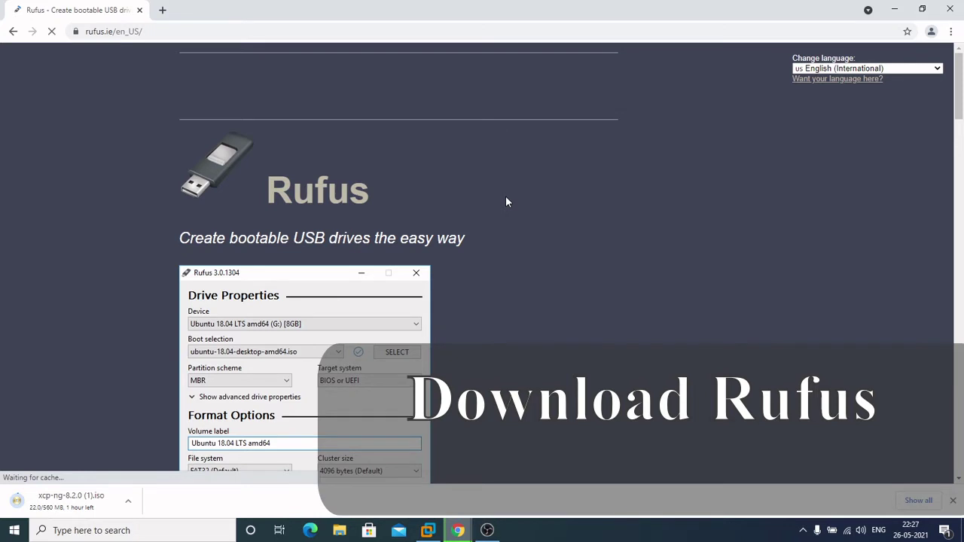
{"action": "scroll", "coordinate": [260, 271], "scroll_direction": "down", "scroll_amount": 8}
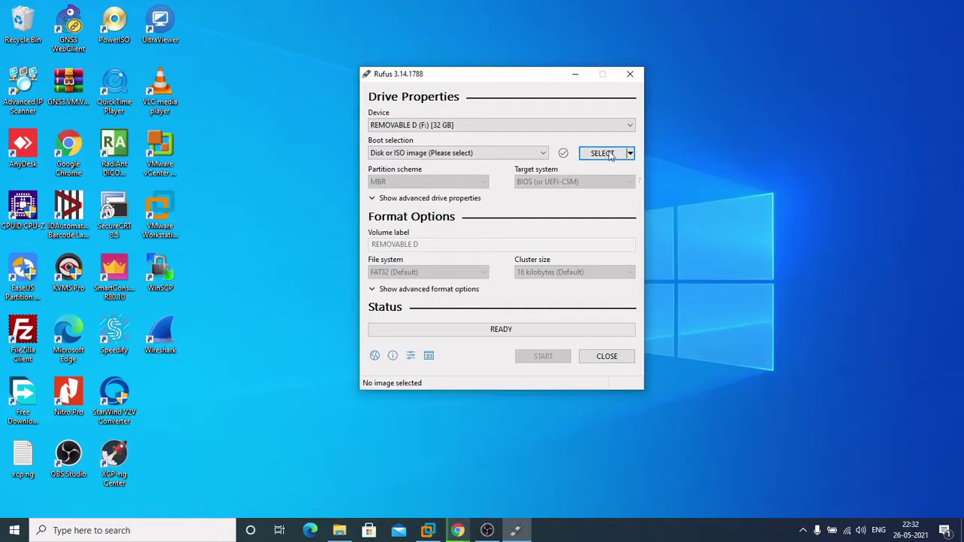
Step: Load the xcp-ng-8.2.0 ISO from Downloads into Rufus as the boot selection for the removable drive
{"action": "left_click", "coordinate": [608, 154]}
{"action": "left_click", "coordinate": [497, 187]}
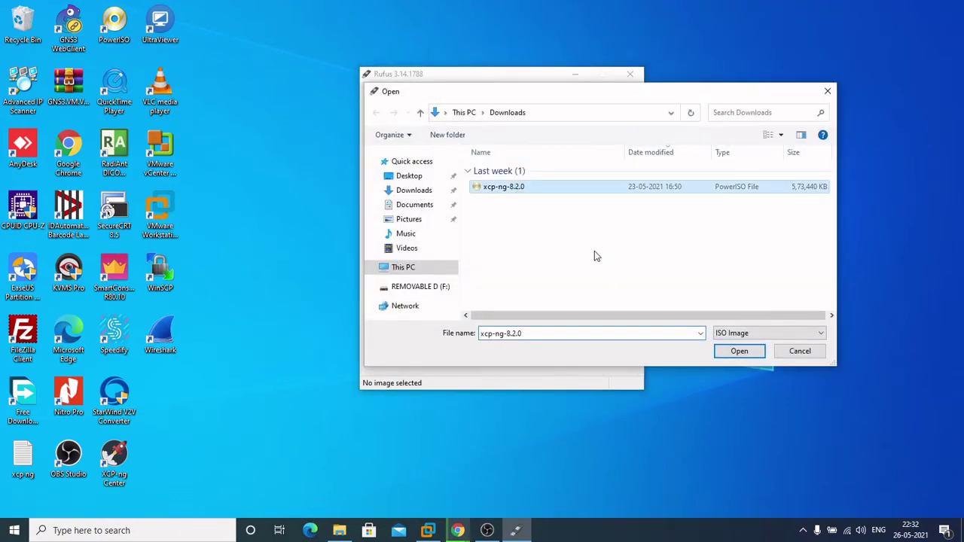
{"action": "left_click", "coordinate": [739, 352]}
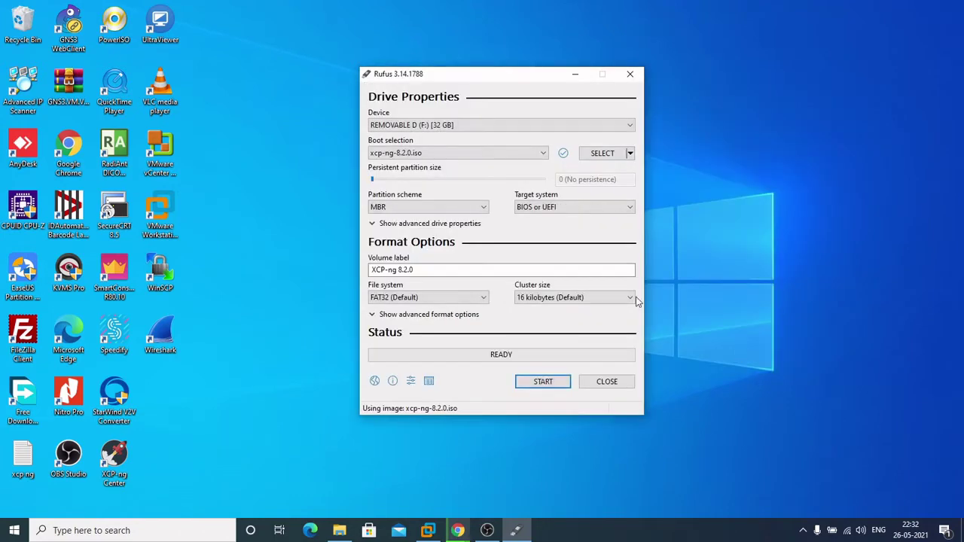
{"action": "left_click", "coordinate": [465, 155]}
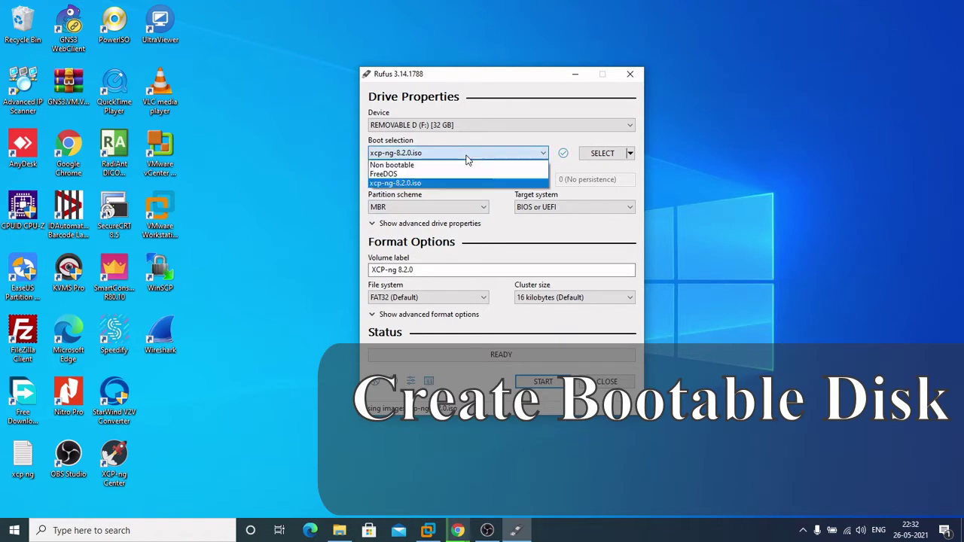
{"action": "left_click", "coordinate": [421, 184]}
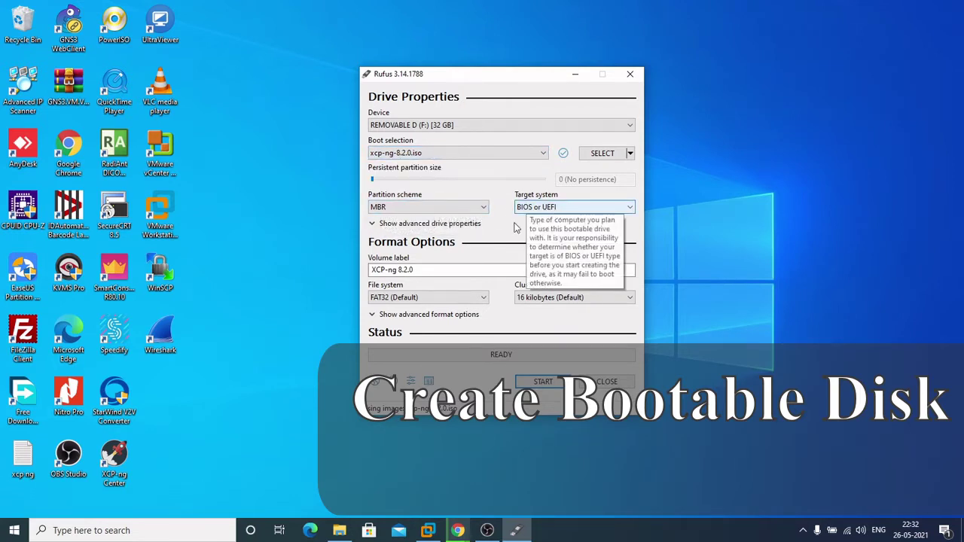
Step: Write the image to the 32 GB removable drive in ISO Image mode, accept erasing its data, and close Rufus
{"action": "left_click", "coordinate": [543, 382]}
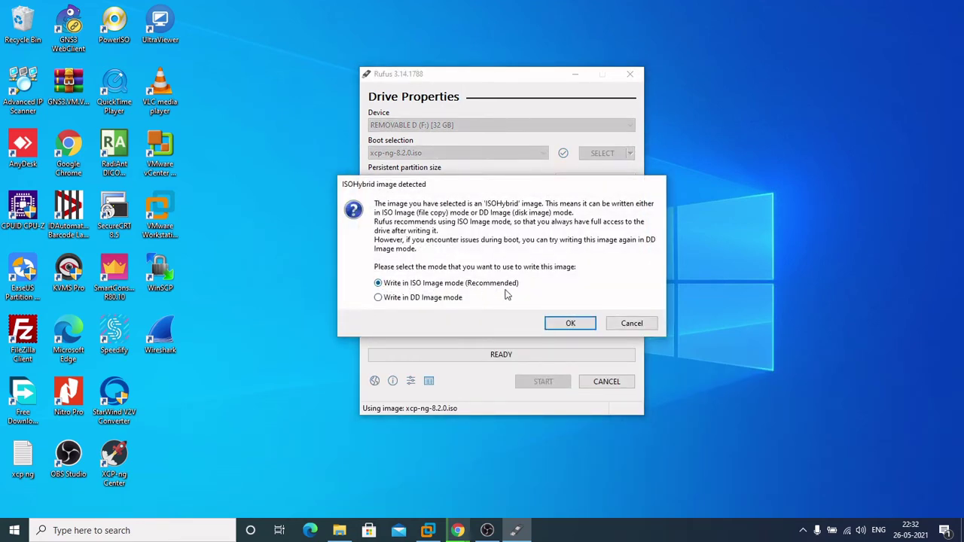
{"action": "left_click", "coordinate": [570, 325]}
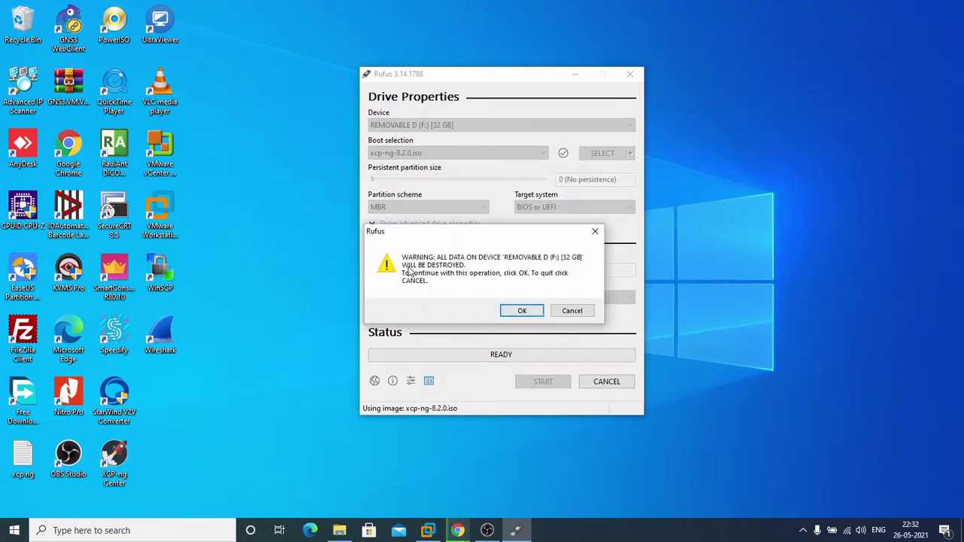
{"action": "left_click", "coordinate": [519, 311]}
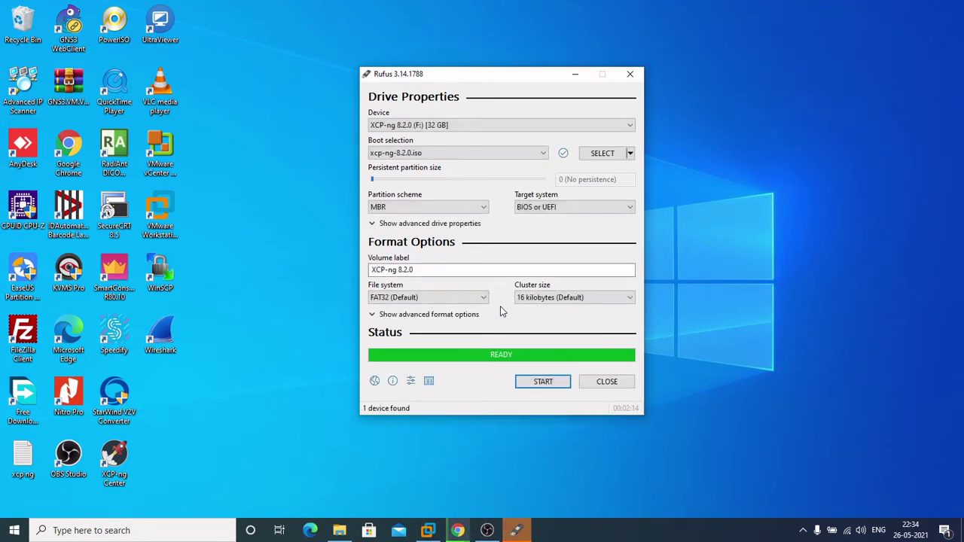
{"action": "left_click", "coordinate": [607, 382]}
{"action": "key", "text": "super+e"}
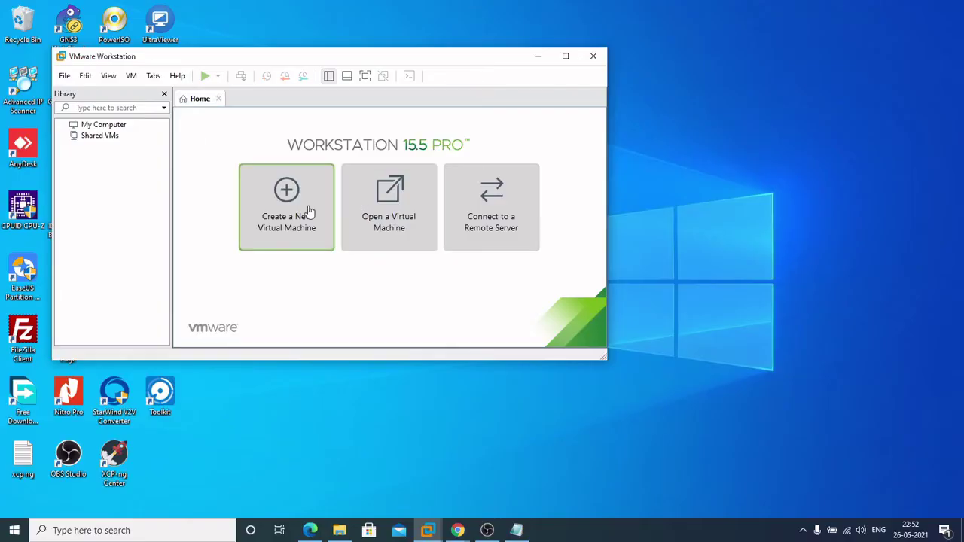
Step: In VMware Workstation, start a typical new virtual machine using xcp-ng-8.2.0.iso as installer image and Linux Ubuntu as guest operating system
{"action": "left_click", "coordinate": [307, 214]}
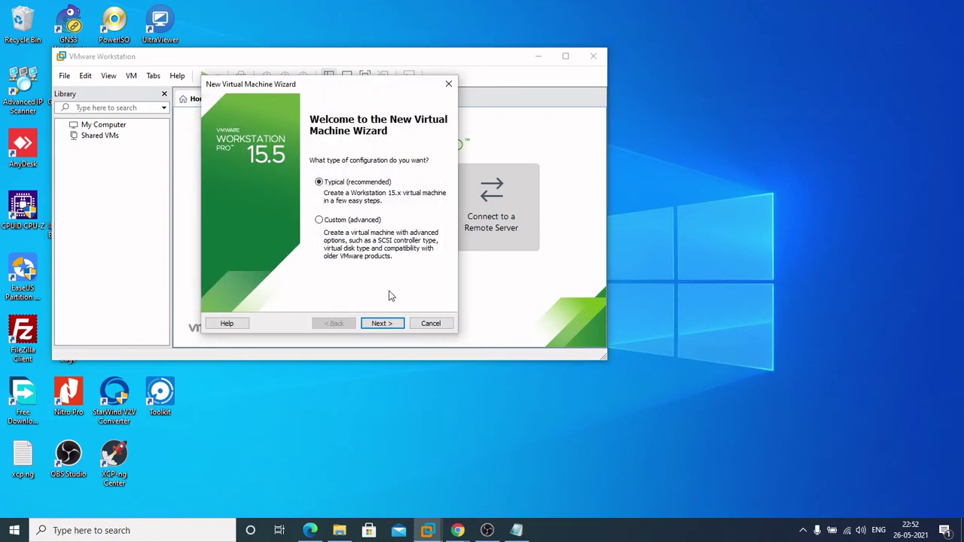
{"action": "left_click", "coordinate": [393, 325]}
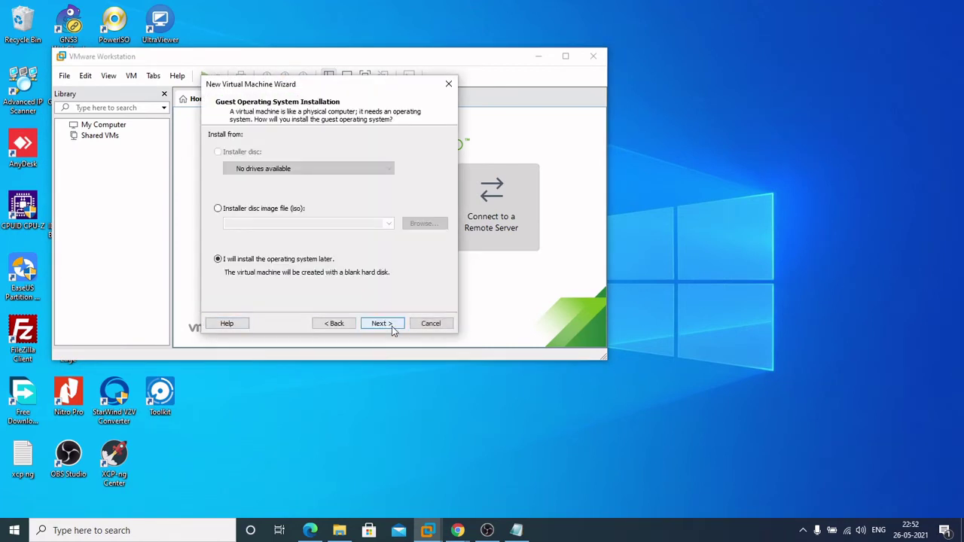
{"action": "left_click", "coordinate": [272, 213]}
{"action": "left_click", "coordinate": [420, 229]}
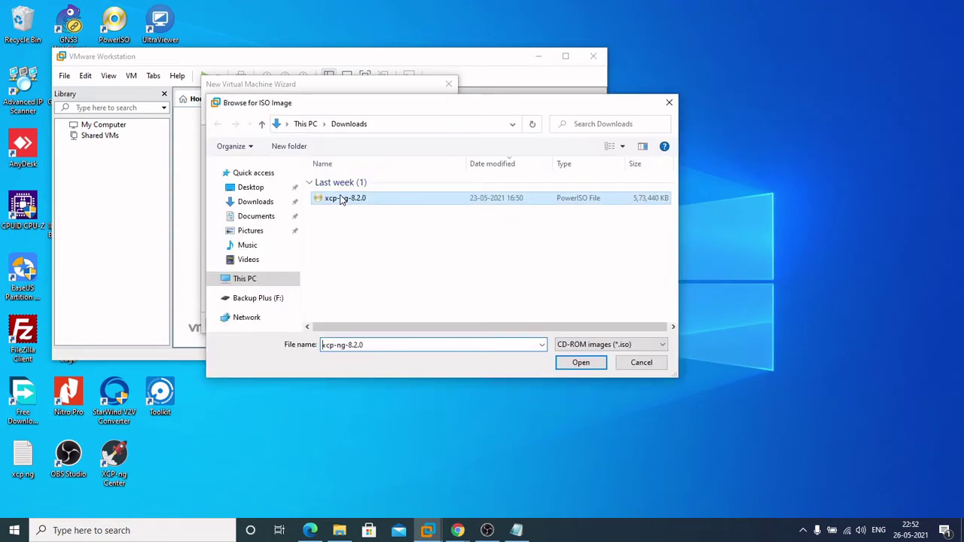
{"action": "left_click", "coordinate": [577, 364]}
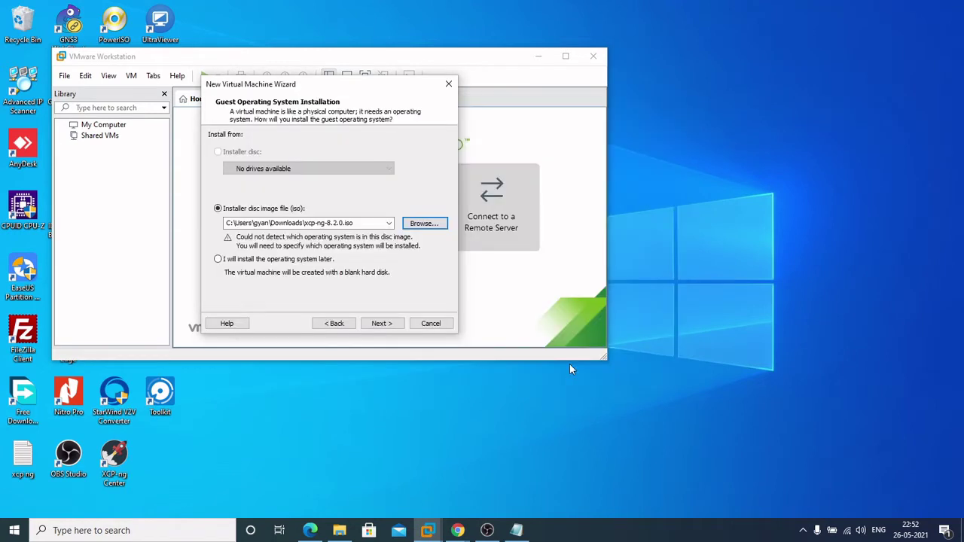
{"action": "left_click", "coordinate": [381, 324]}
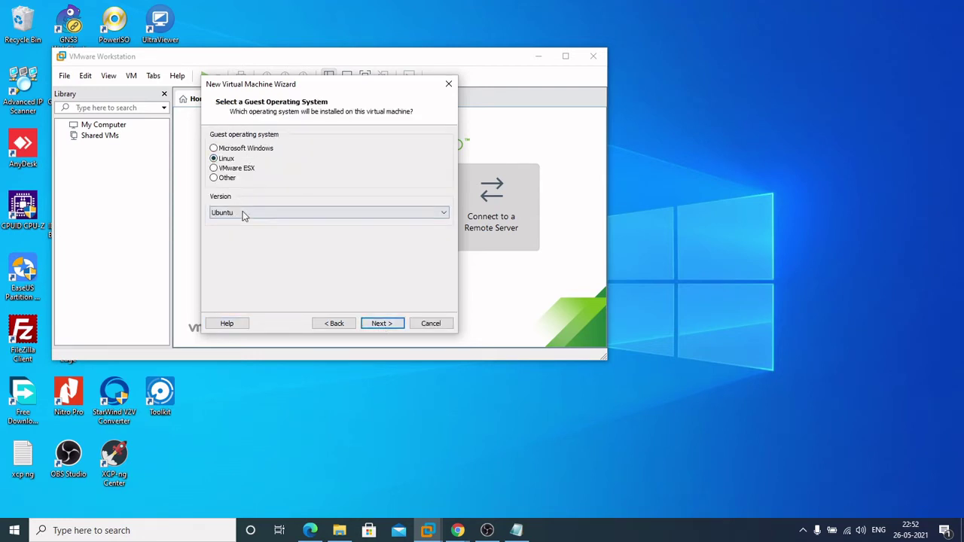
{"action": "left_click", "coordinate": [369, 325]}
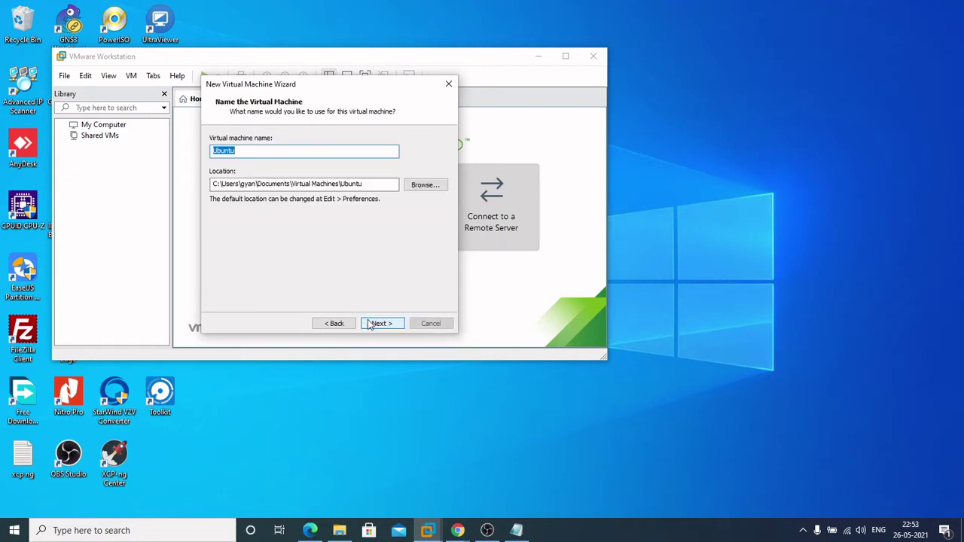
Step: Set the virtual machine's location to the Virtual Machine folder on the Backup Plus (F:) drive and continue to the disk capacity
{"action": "left_click", "coordinate": [411, 184]}
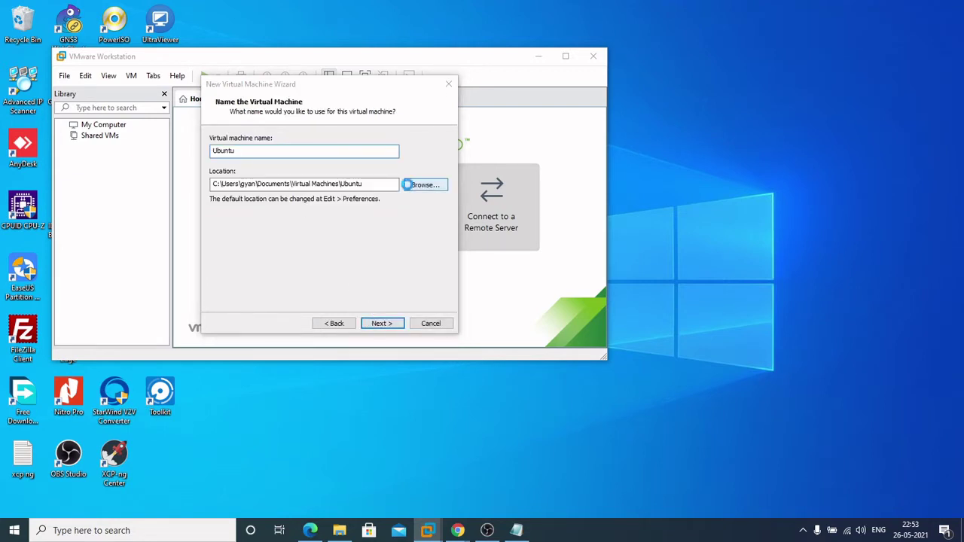
{"action": "left_click_drag", "start_coordinate": [559, 239], "coordinate": [561, 276]}
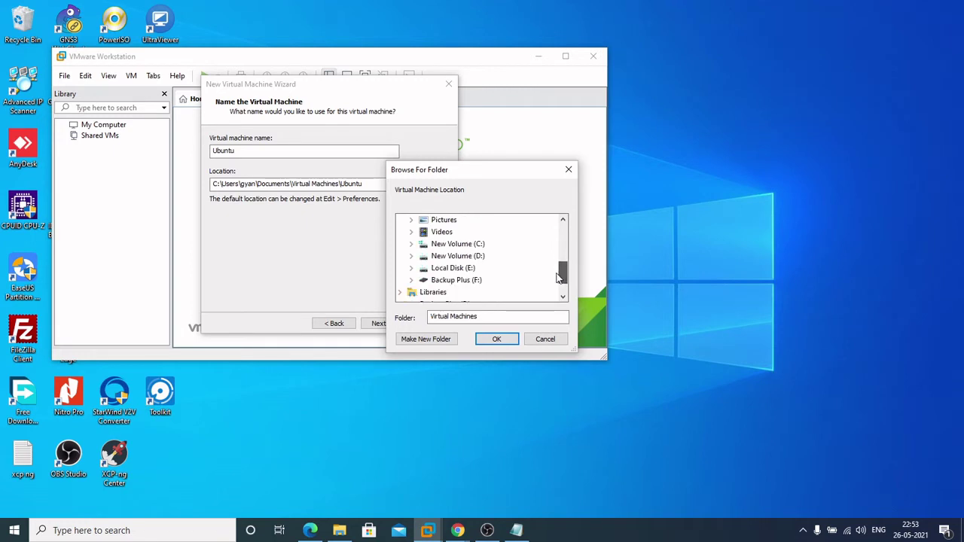
{"action": "left_click", "coordinate": [473, 280]}
{"action": "left_click", "coordinate": [467, 292]}
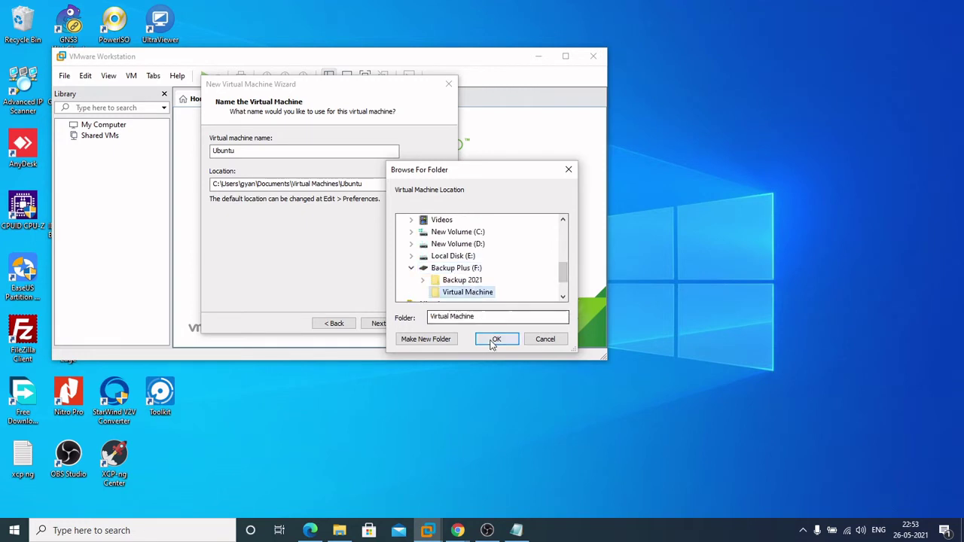
{"action": "left_click", "coordinate": [494, 339]}
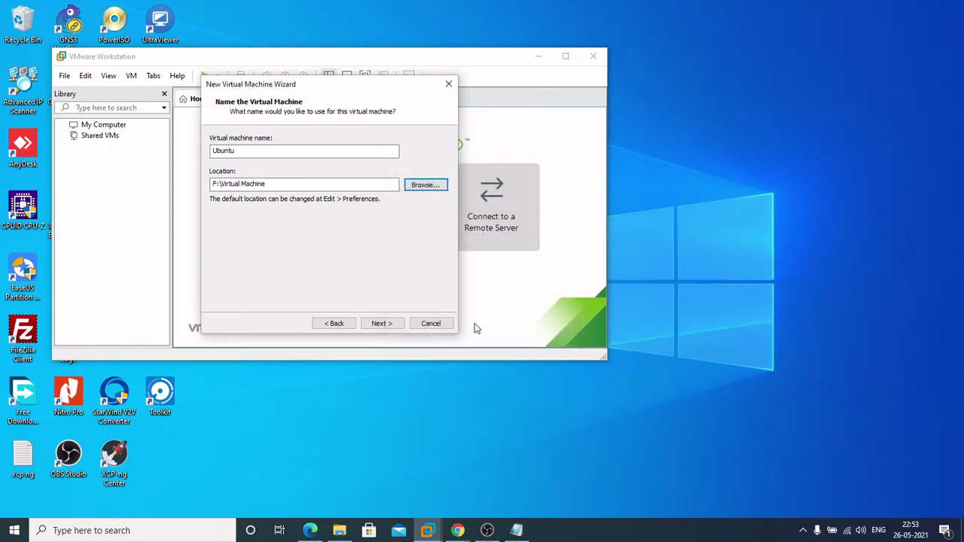
{"action": "left_click", "coordinate": [379, 325]}
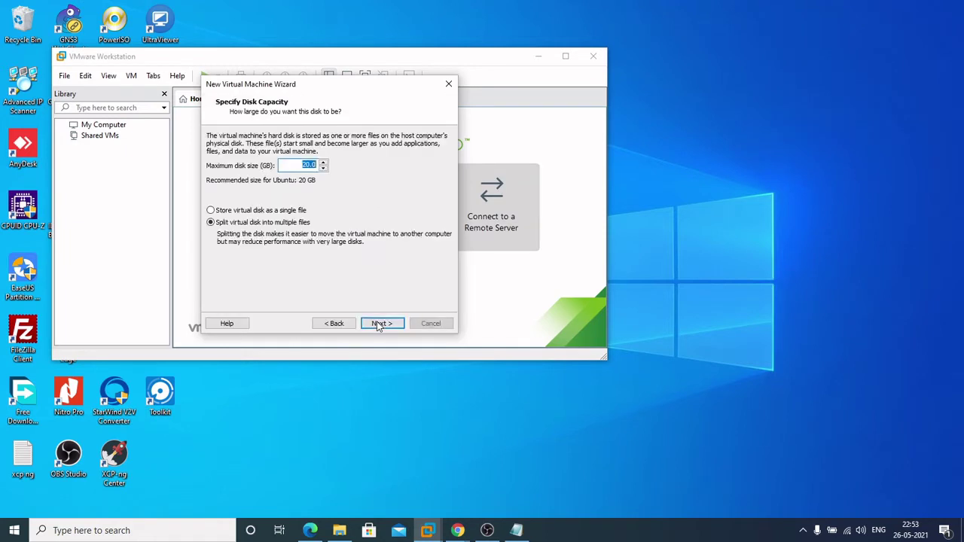
Step: Return to the virtual machine naming page, name the machine XCP-NG and continue to the disk capacity
{"action": "left_click", "coordinate": [351, 325]}
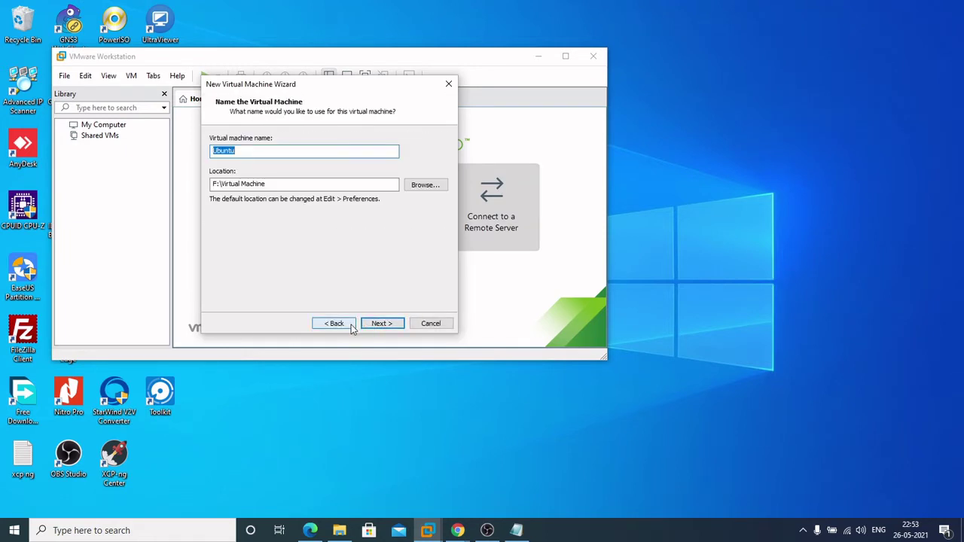
{"action": "type", "text": "XC"}
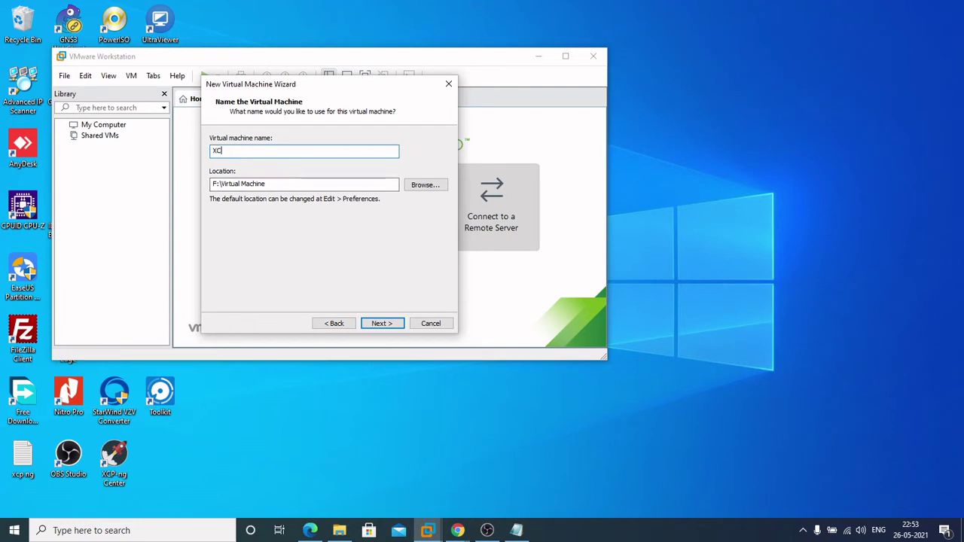
{"action": "type", "text": "P-NG"}
{"action": "left_click", "coordinate": [380, 324]}
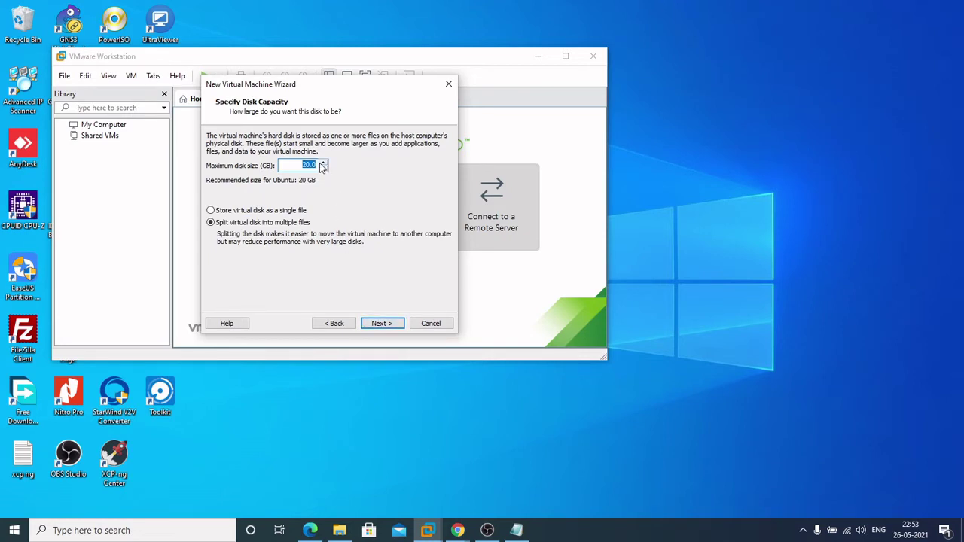
Step: Set the maximum disk size to 60 GB and create the virtual machine
{"action": "type", "text": "60"}
{"action": "left_click", "coordinate": [371, 323]}
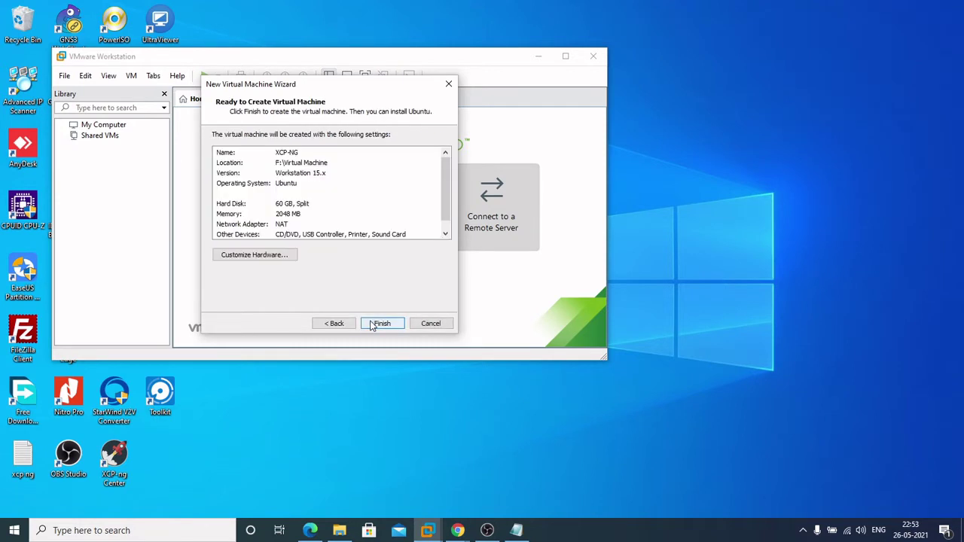
{"action": "left_click", "coordinate": [380, 324]}
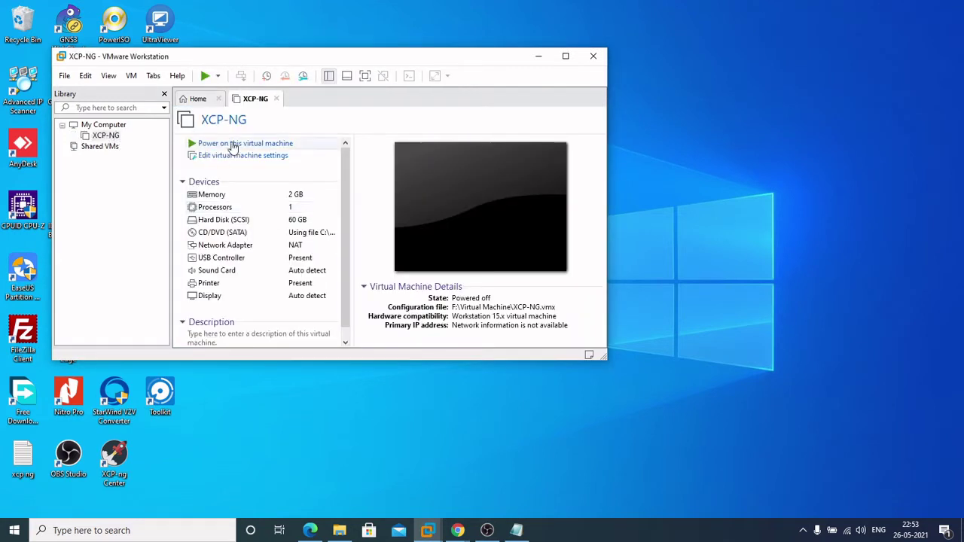
Step: Power on the XCP-NG virtual machine in a maximized window and start the XCP-ng installation from its boot screen
{"action": "left_click", "coordinate": [233, 144]}
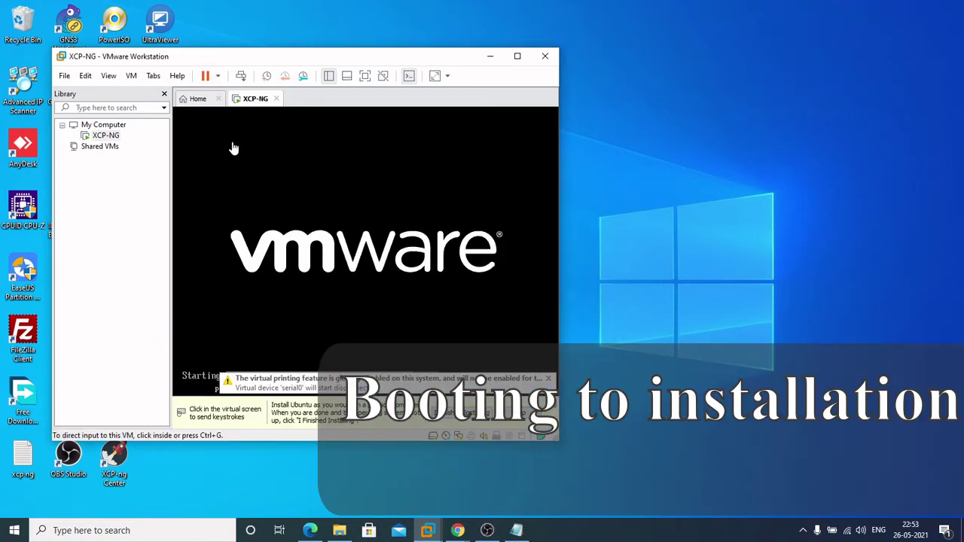
{"action": "left_click", "coordinate": [517, 56]}
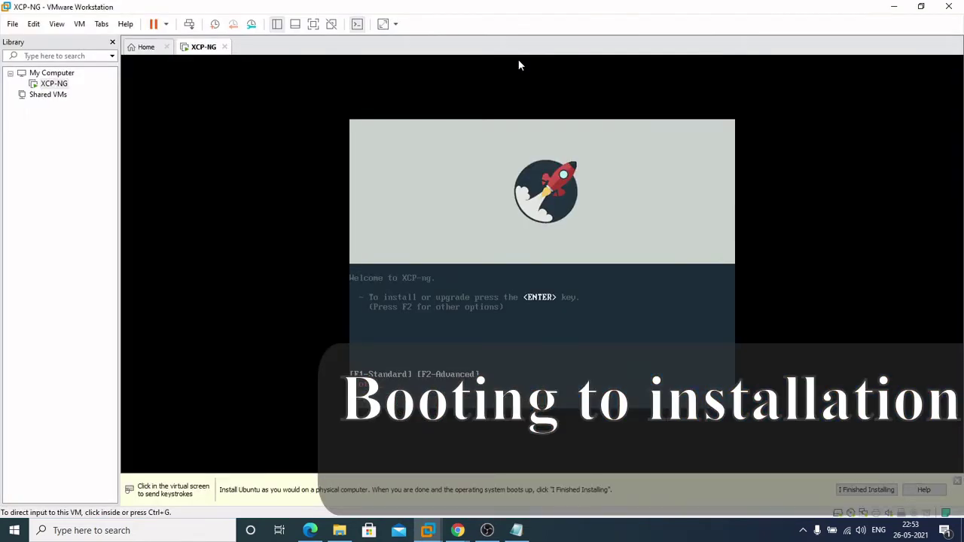
{"action": "left_click", "coordinate": [518, 66]}
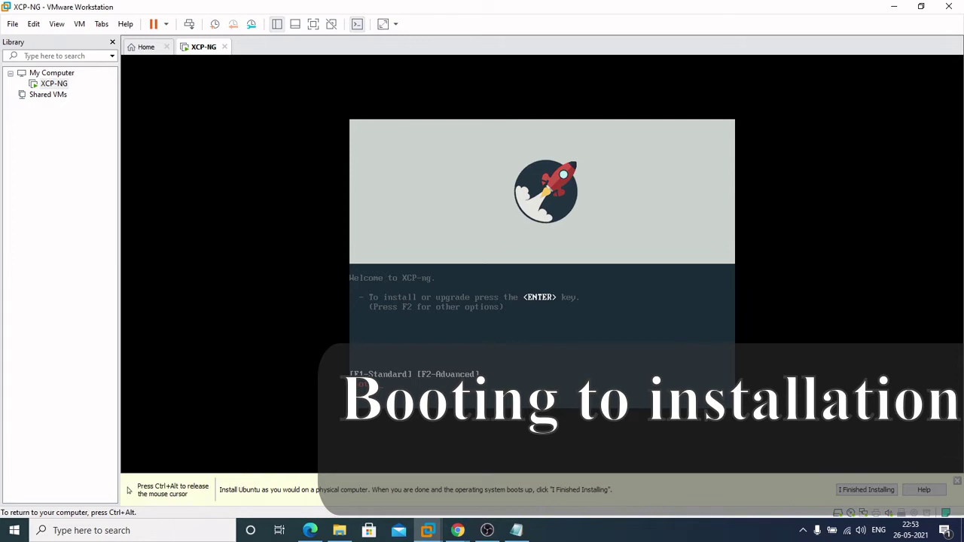
{"action": "key", "text": "Return"}
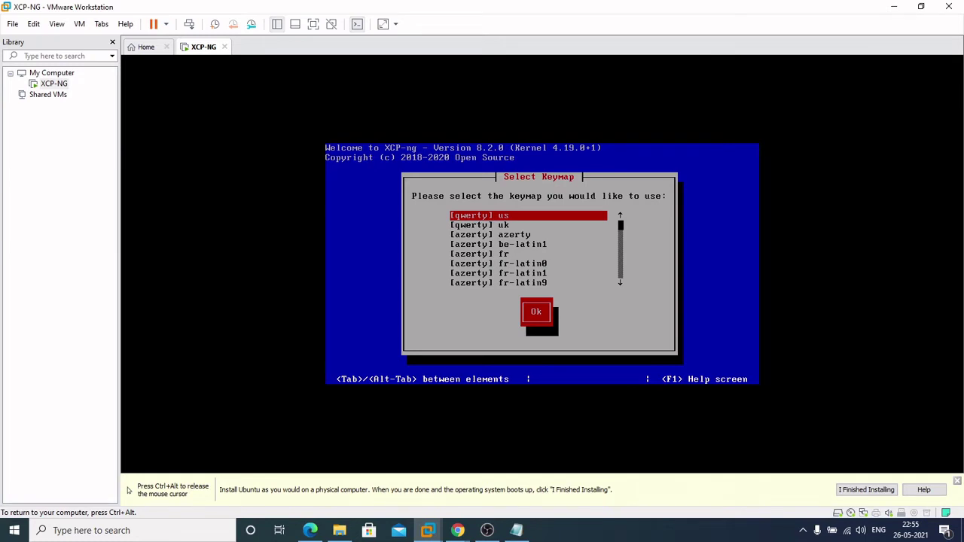
Step: Choose the [qwerty] us keymap and accept the End User License Agreement, continuing past the setup introduction and hardware notice
{"action": "key", "text": "Return"}
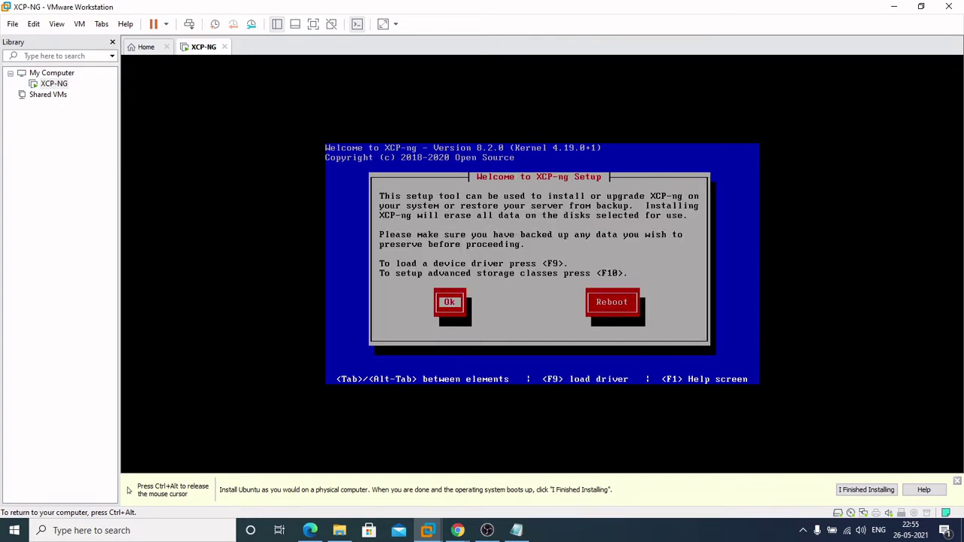
{"action": "key", "text": "Return"}
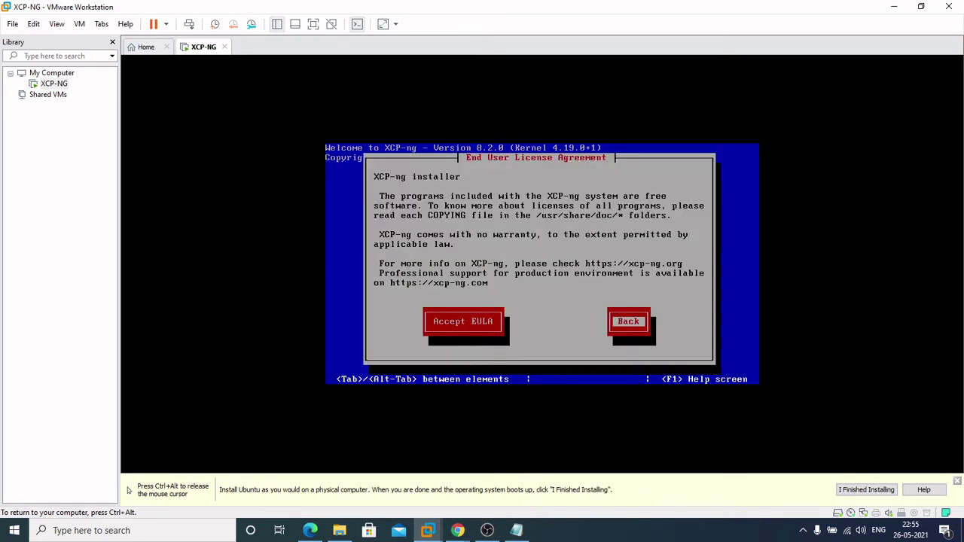
{"action": "key", "text": "Tab"}
{"action": "key", "text": "Return"}
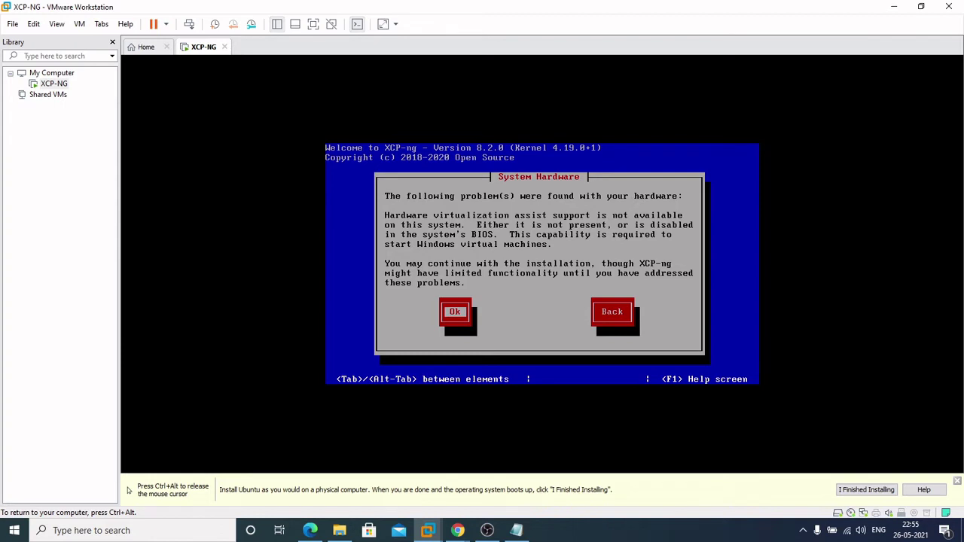
{"action": "key", "text": "Return"}
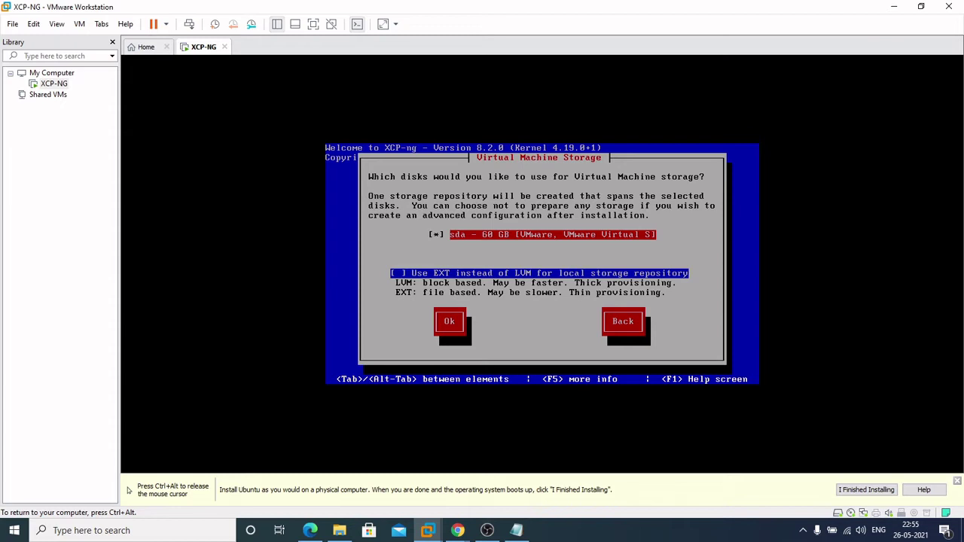
Step: Use the 60 GB sda disk with LVM for virtual machine storage and choose Local media as the installation source
{"action": "key", "text": "Tab"}
{"action": "key", "text": "Tab"}
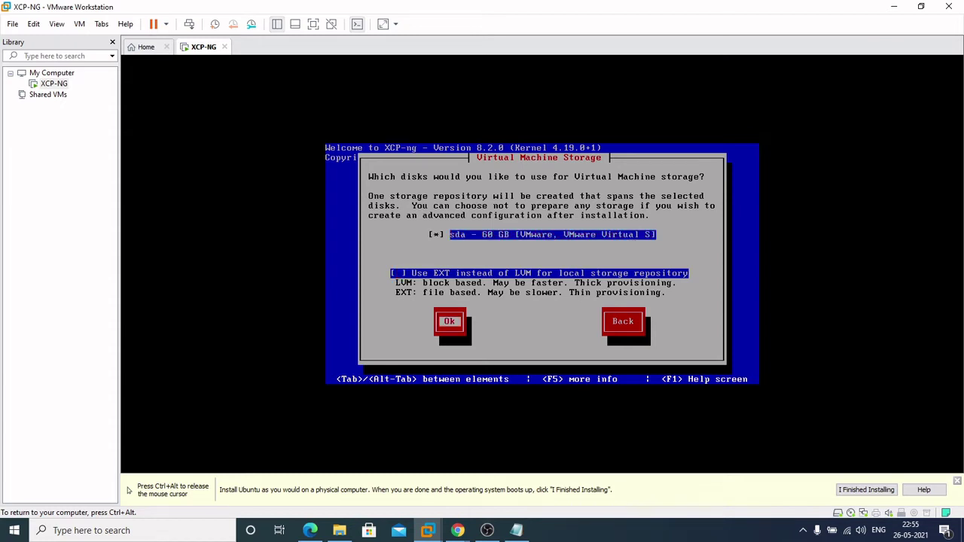
{"action": "key", "text": "Return"}
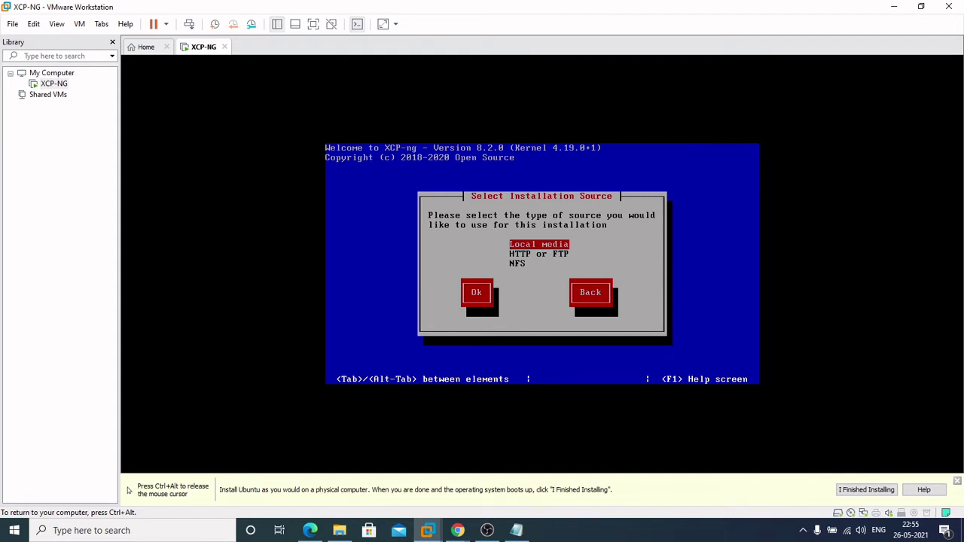
{"action": "key", "text": "Tab"}
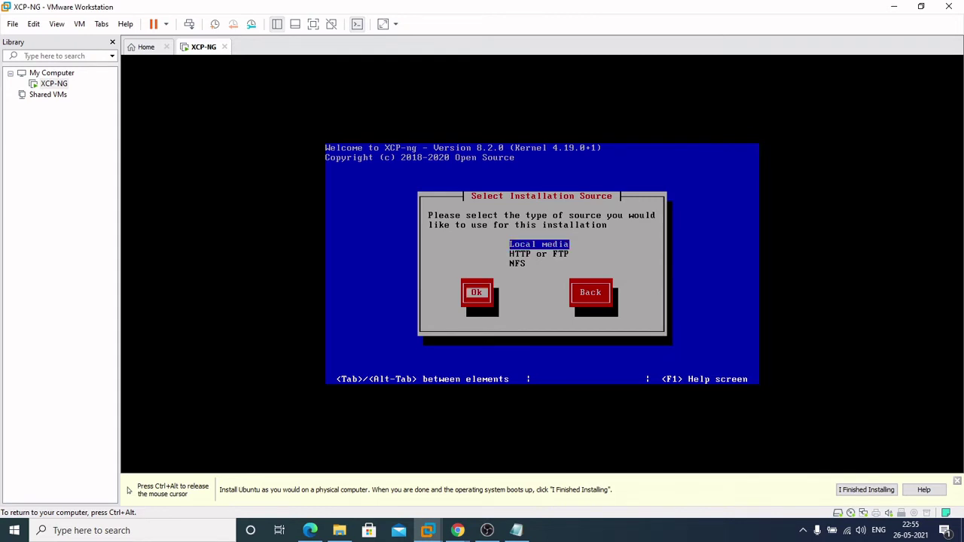
{"action": "key", "text": "Return"}
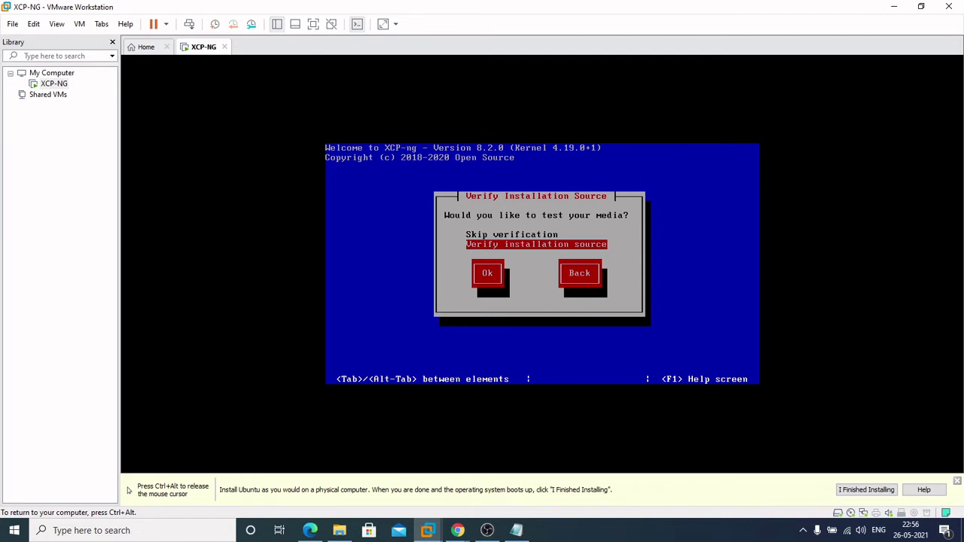
Step: Run the installation source verification and continue to the root password setup
{"action": "key", "text": "Tab"}
{"action": "key", "text": "Return"}
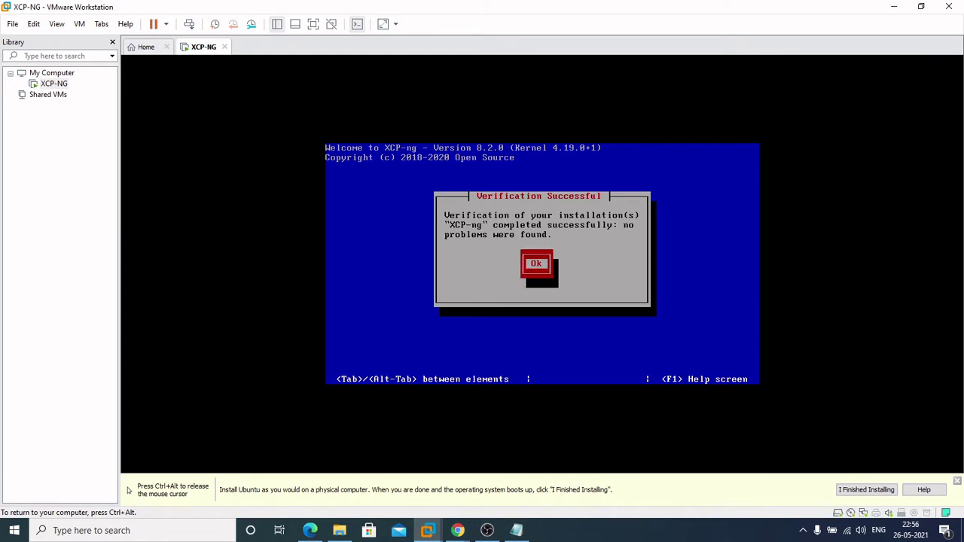
{"action": "key", "text": "Return"}
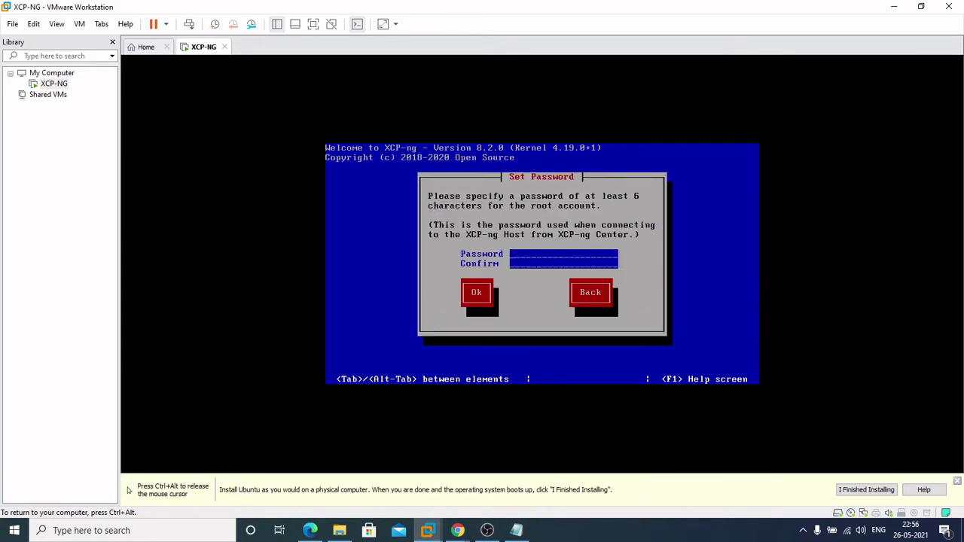
Step: Enter and confirm the root account password for the XCP-ng host
{"action": "type", "text": "******"}
{"action": "key", "text": "Tab"}
{"action": "key", "text": "Return"}
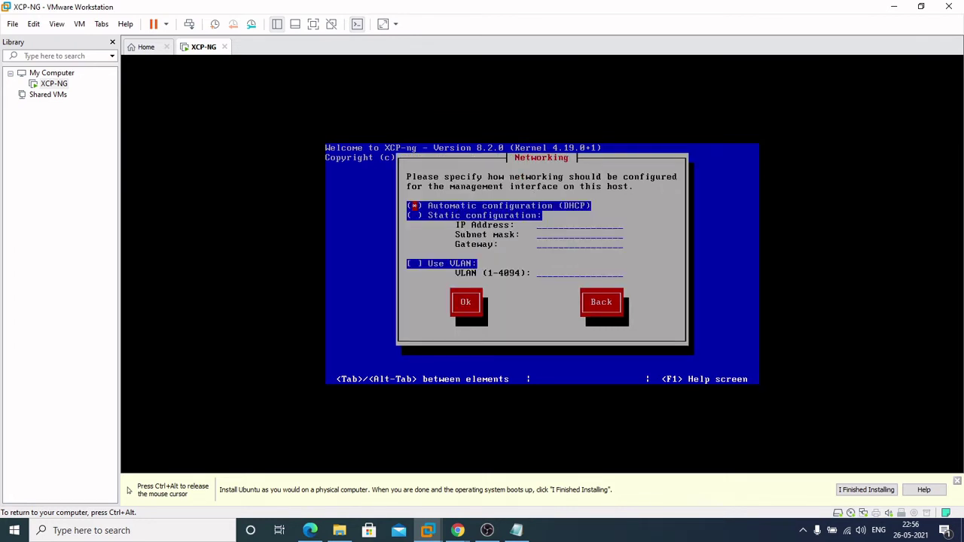
Step: Switch the management interface networking from automatic DHCP to static configuration
{"action": "key", "text": "Down"}
{"action": "key", "text": "Down"}
{"action": "key", "text": "Tab"}
{"action": "key", "text": "Tab"}
{"action": "key", "text": "Tab"}
{"action": "key", "text": "Down"}
{"action": "key", "text": "space"}
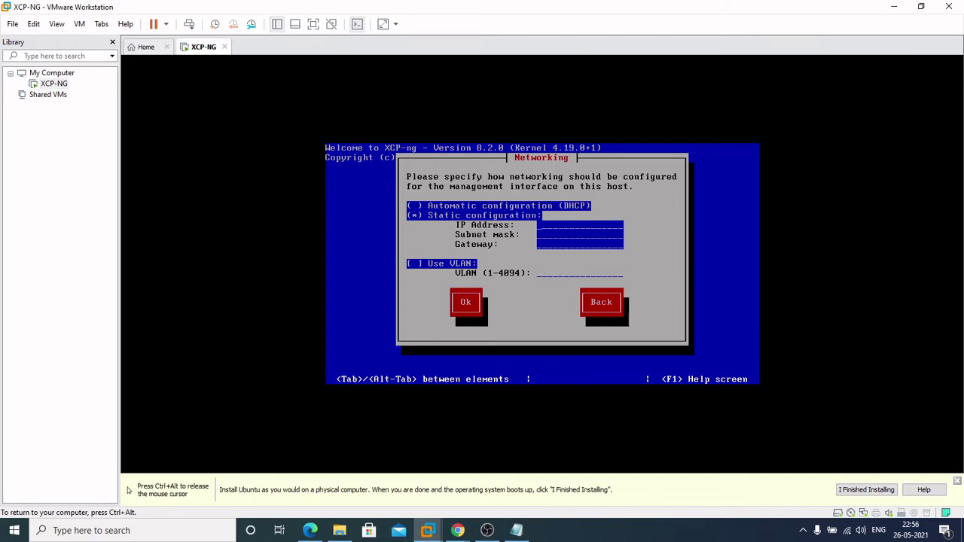
Step: Set the static IP address to 192.168.1.10, subnet mask to 255.255.255.0 and gateway to 192.168.1.1, and accept the networking settings
{"action": "type", "text": "192.168.1.10"}
{"action": "key", "text": "Tab"}
{"action": "type", "text": "255.255.255"}
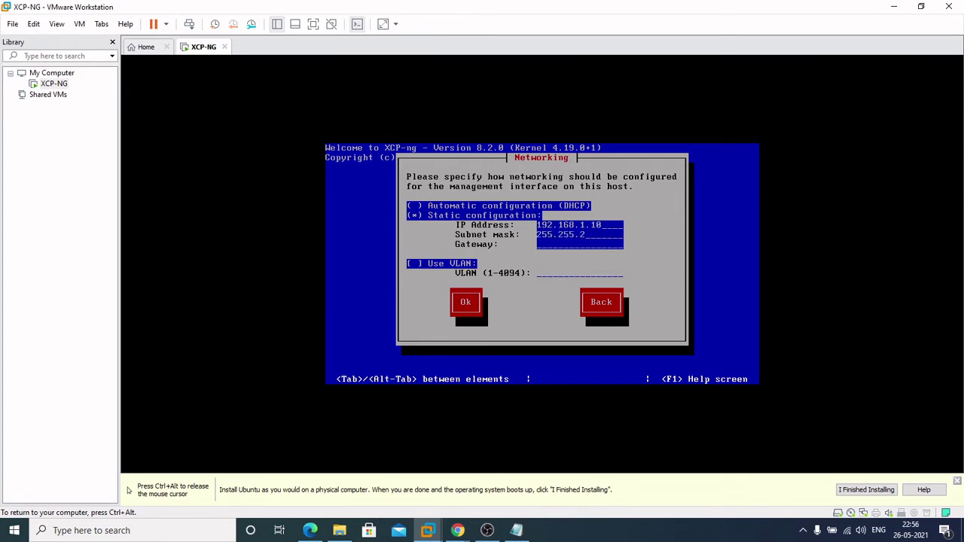
{"action": "type", "text": ".0"}
{"action": "type", "text": "192"}
{"action": "type", "text": "168"}
{"action": "type", "text": ".1.1"}
{"action": "key", "text": "Tab"}
{"action": "key", "text": "Tab"}
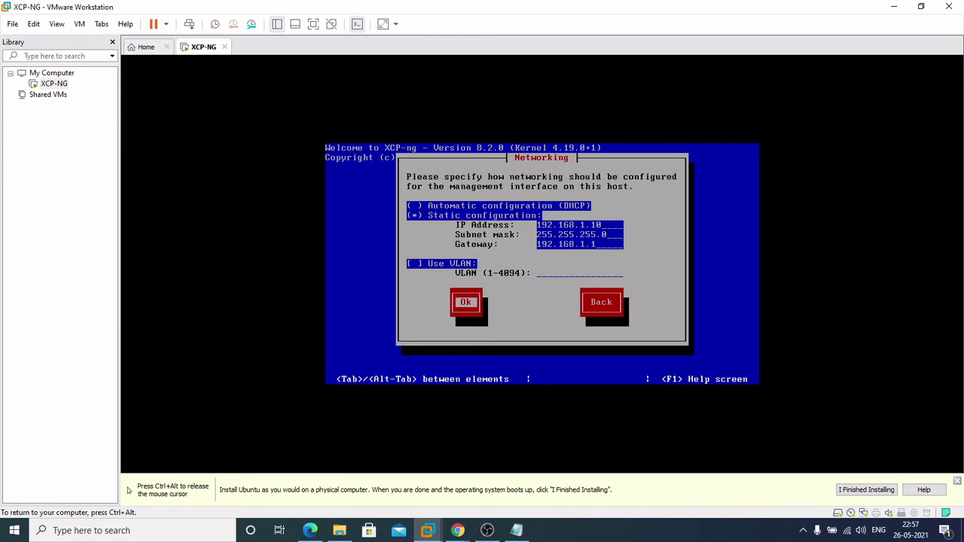
{"action": "key", "text": "Return"}
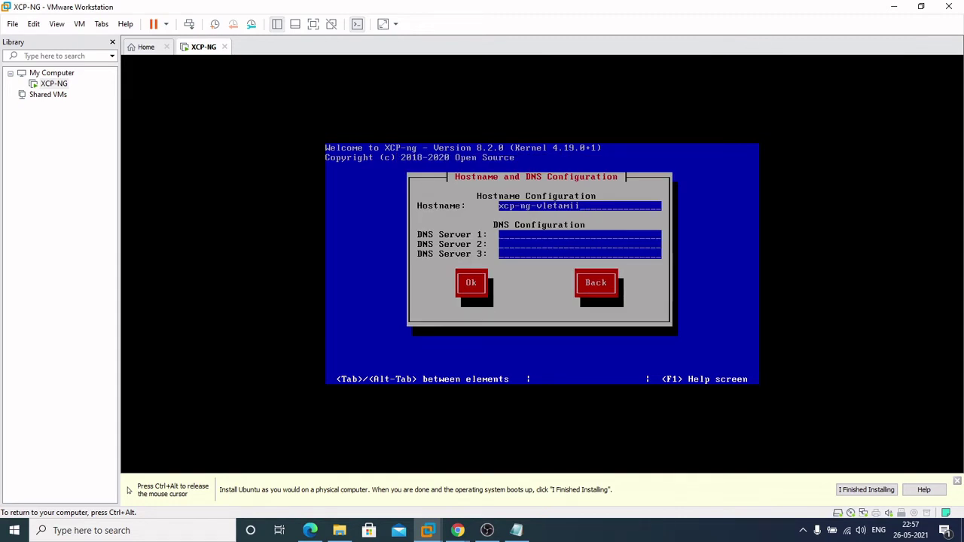
Step: Set DNS Server 1 to 4.2.2.2 and DNS Server 2 to 8.8.8.8, keeping the proposed hostname, and continue
{"action": "type", "text": "4.2.2.2"}
{"action": "type", "text": "8.8.8.8"}
{"action": "key", "text": "Tab"}
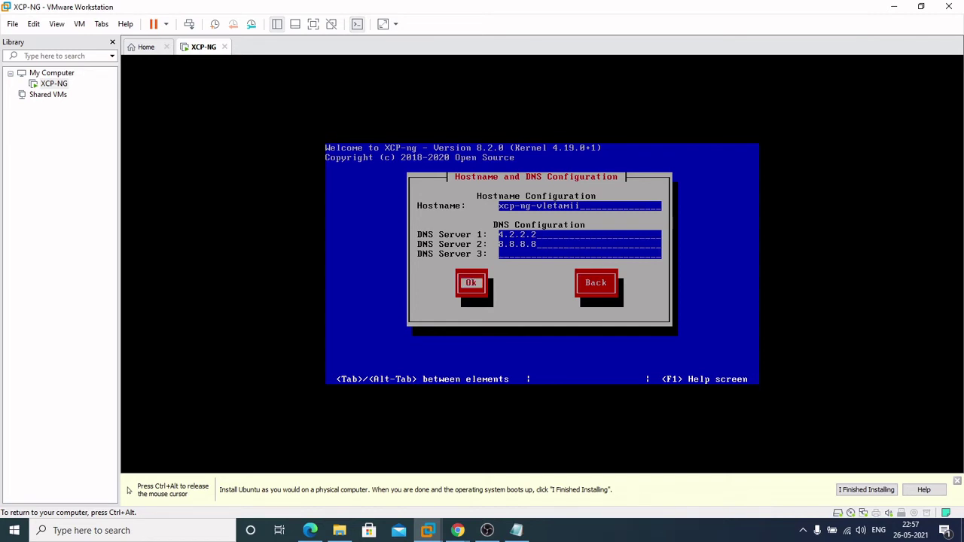
{"action": "key", "text": "Return"}
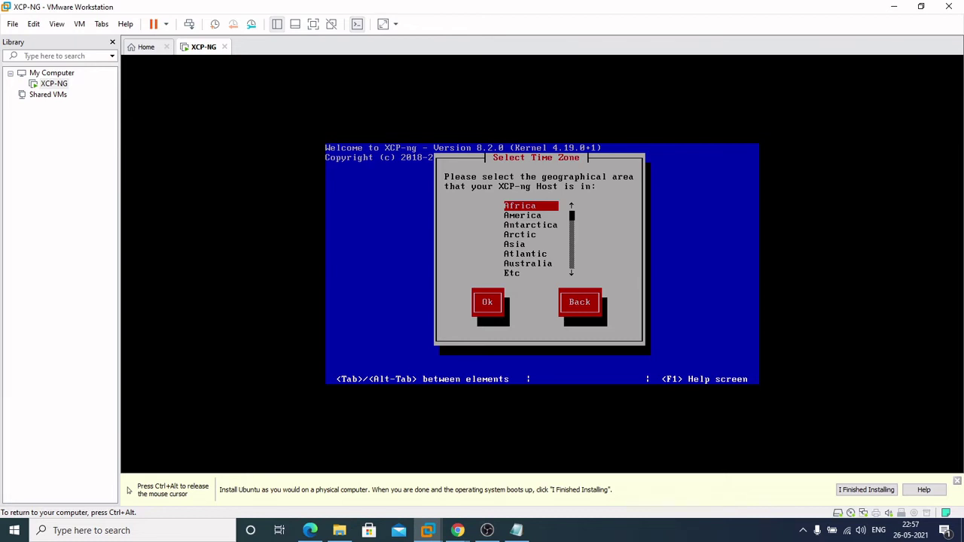
Step: Select Asia as the geographical area for the XCP-ng host's time zone
{"action": "key", "text": "Down"}
{"action": "key", "text": "Down"}
{"action": "key", "text": "Down"}
{"action": "key", "text": "Down"}
{"action": "key", "text": "Return"}
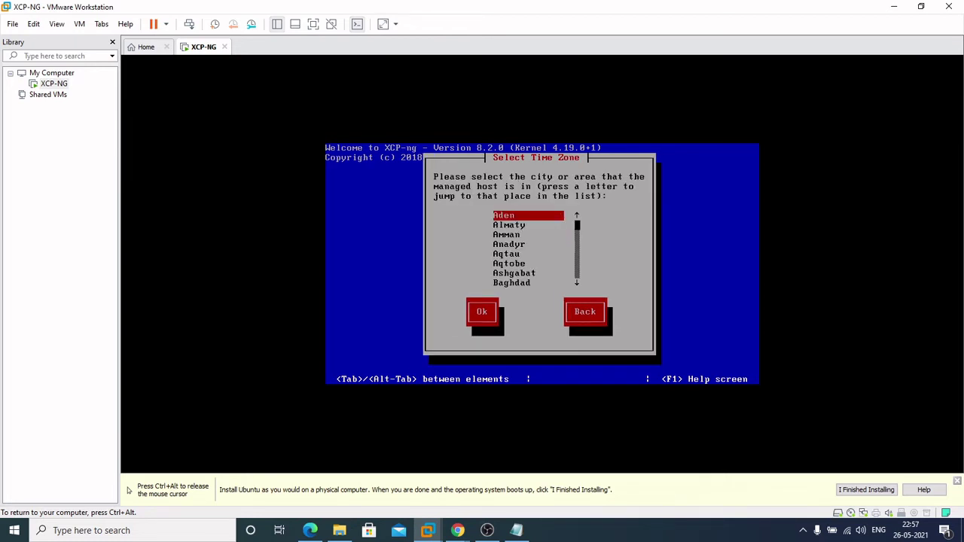
Step: Select Dili as the city for the XCP-ng host's time zone and continue
{"action": "key", "text": "d"}
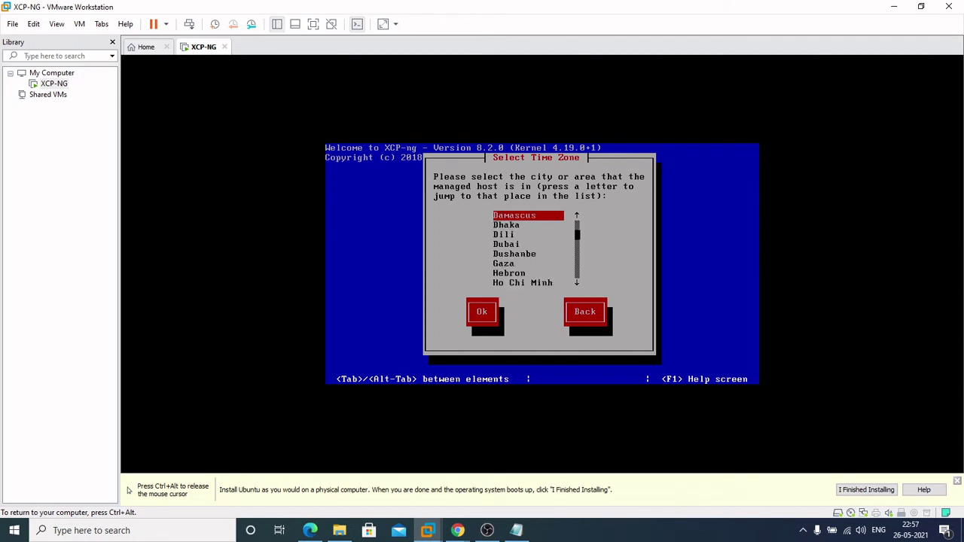
{"action": "key", "text": "Down"}
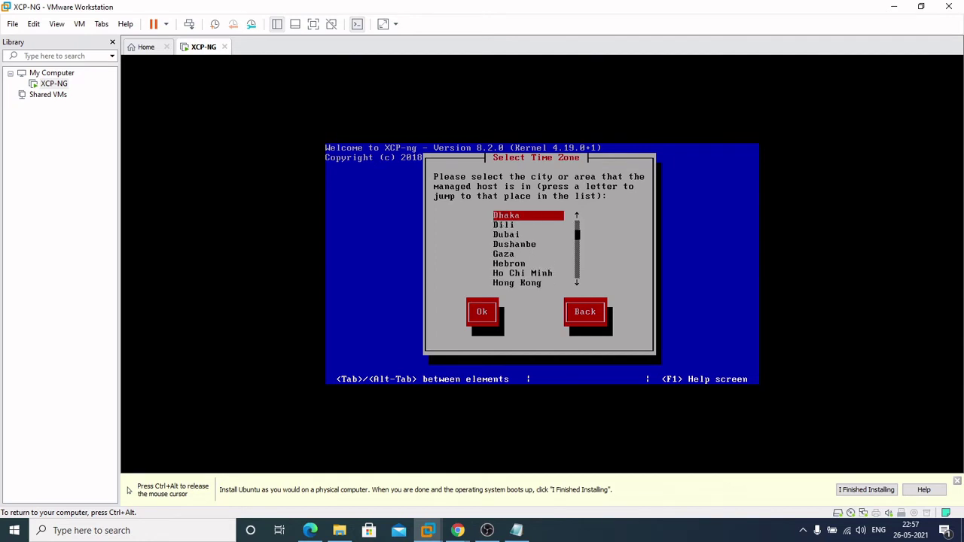
{"action": "key", "text": "Down"}
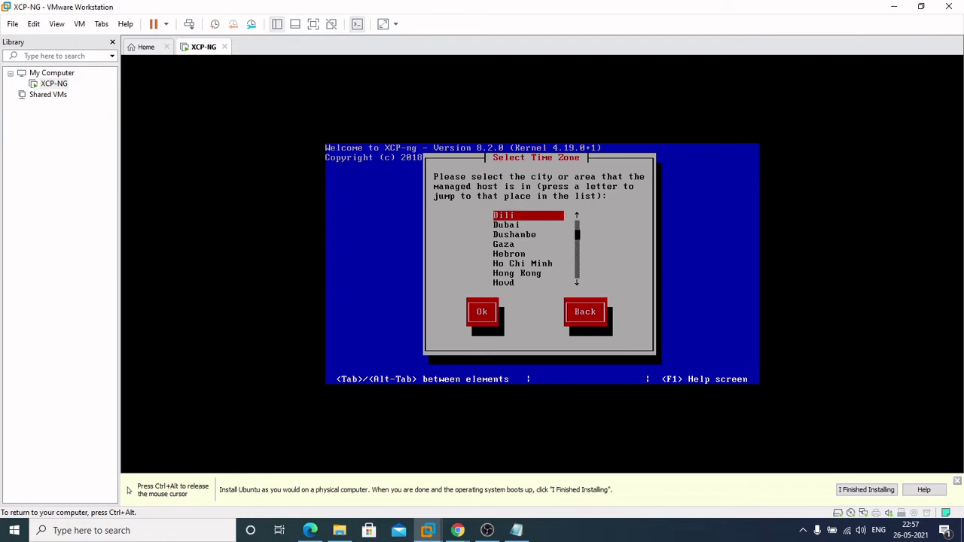
{"action": "key", "text": "Tab"}
{"action": "key", "text": "Return"}
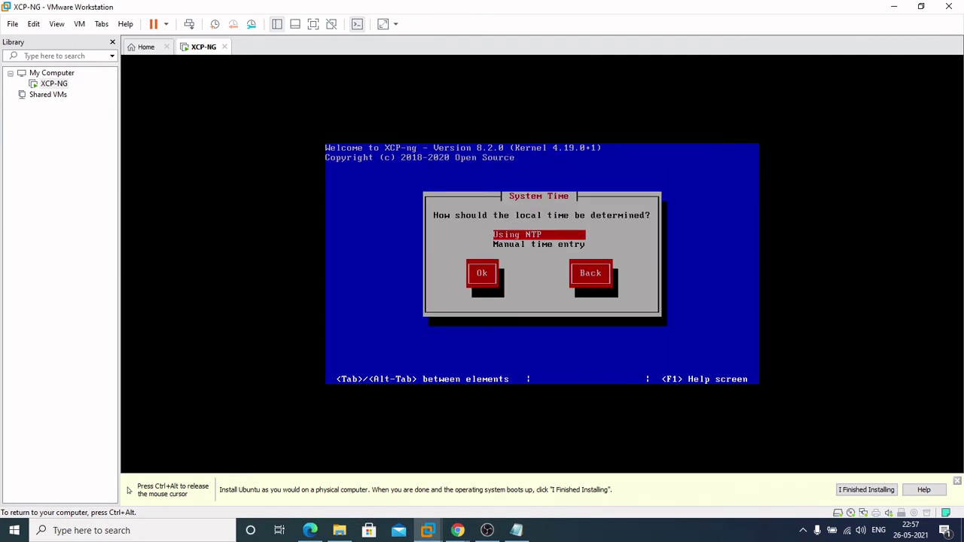
{"action": "key", "text": "Down"}
{"action": "key", "text": "Up"}
{"action": "key", "text": "Tab"}
{"action": "key", "text": "Return"}
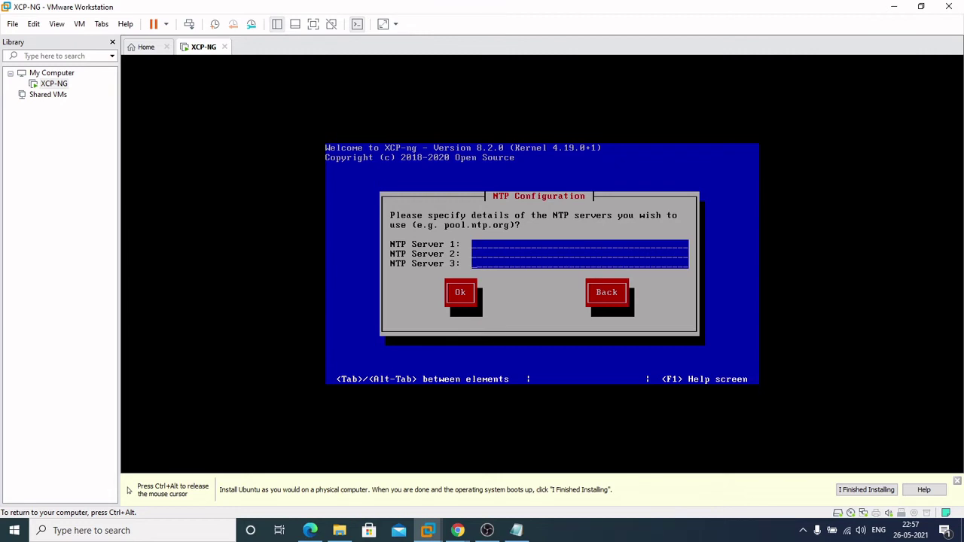
{"action": "key", "text": "Tab"}
{"action": "key", "text": "Tab"}
{"action": "key", "text": "Return"}
Step: Choose manual time entry for the system time and accept the proposed local date and time
{"action": "key", "text": "Down"}
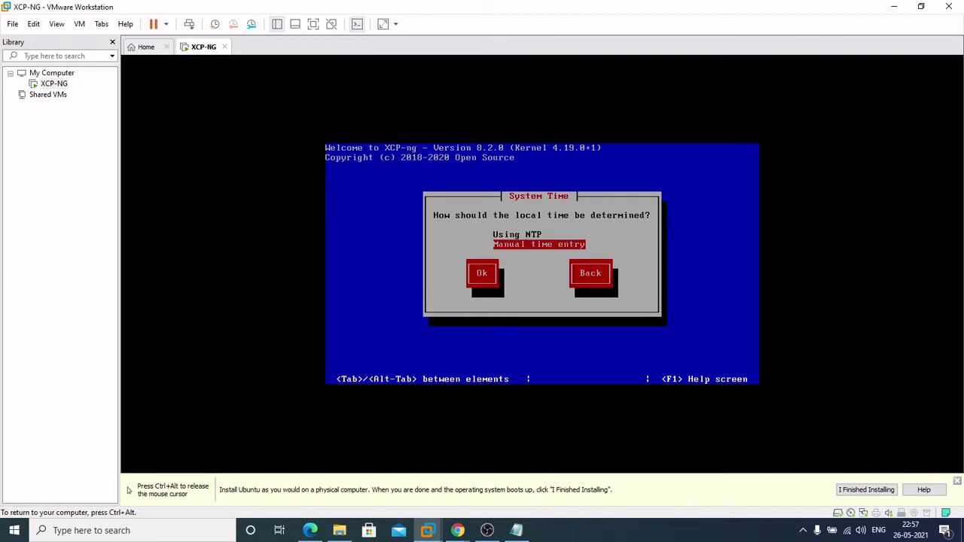
{"action": "key", "text": "Return"}
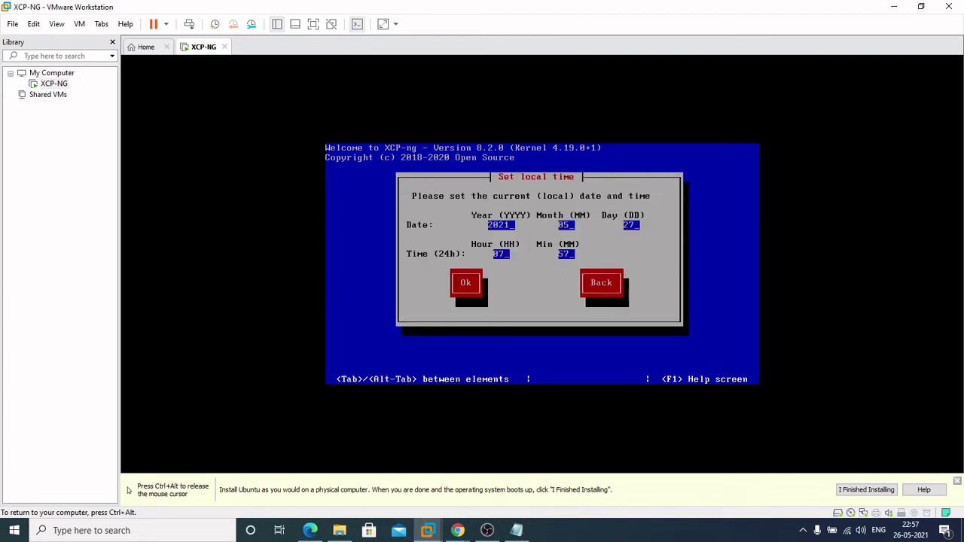
{"action": "key", "text": "Tab"}
{"action": "key", "text": "Tab"}
{"action": "key", "text": "Left"}
{"action": "key", "text": "Return"}
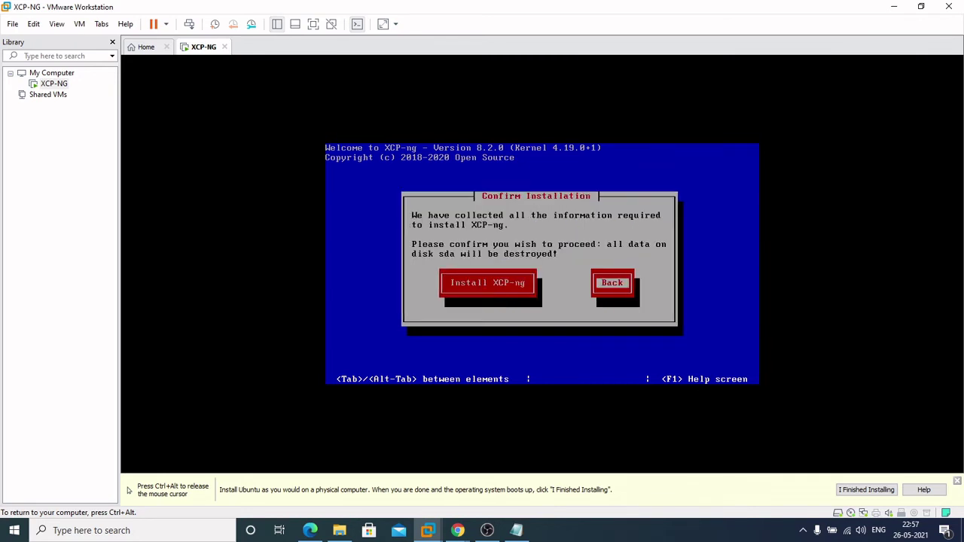
Step: Confirm the XCP-ng installation on disk sda and decline any supplemental packs
{"action": "key", "text": "Left"}
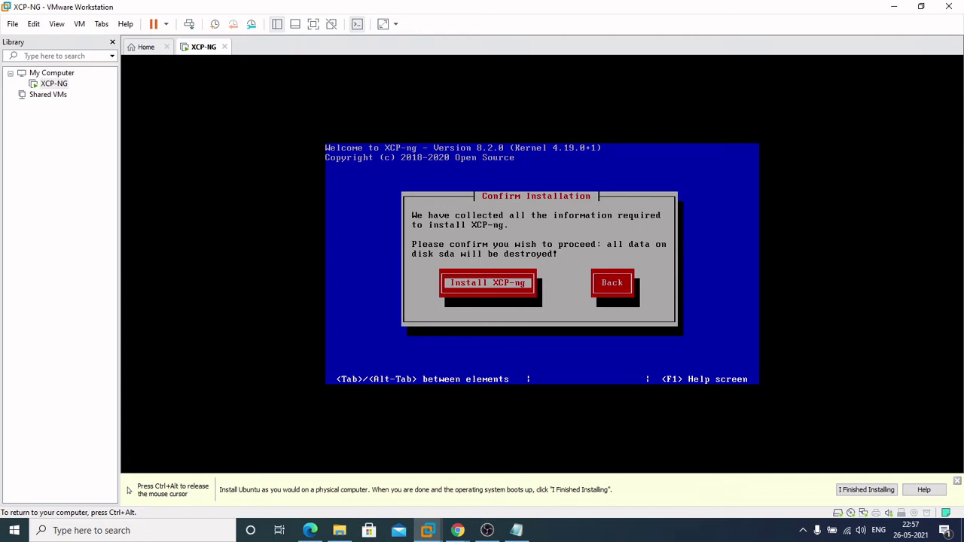
{"action": "key", "text": "Return"}
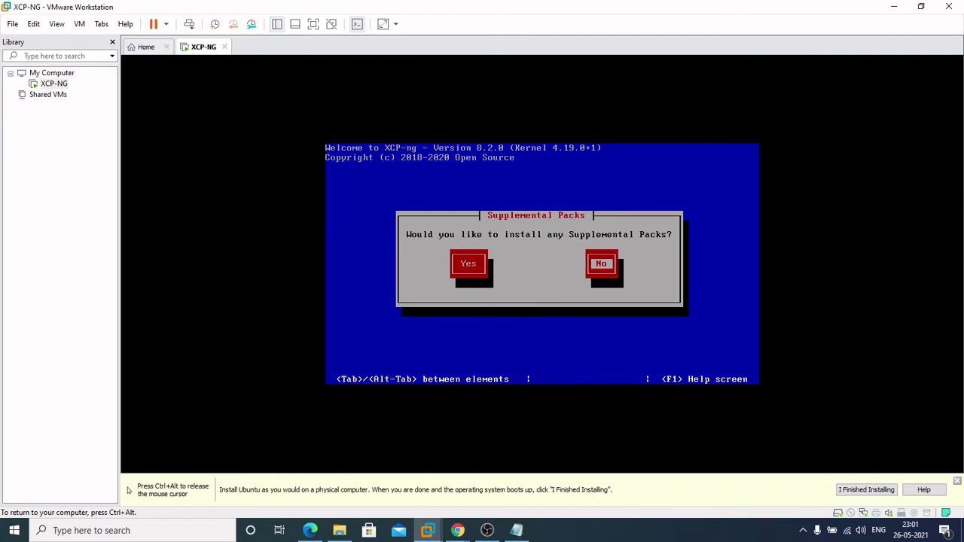
{"action": "key", "text": "Return"}
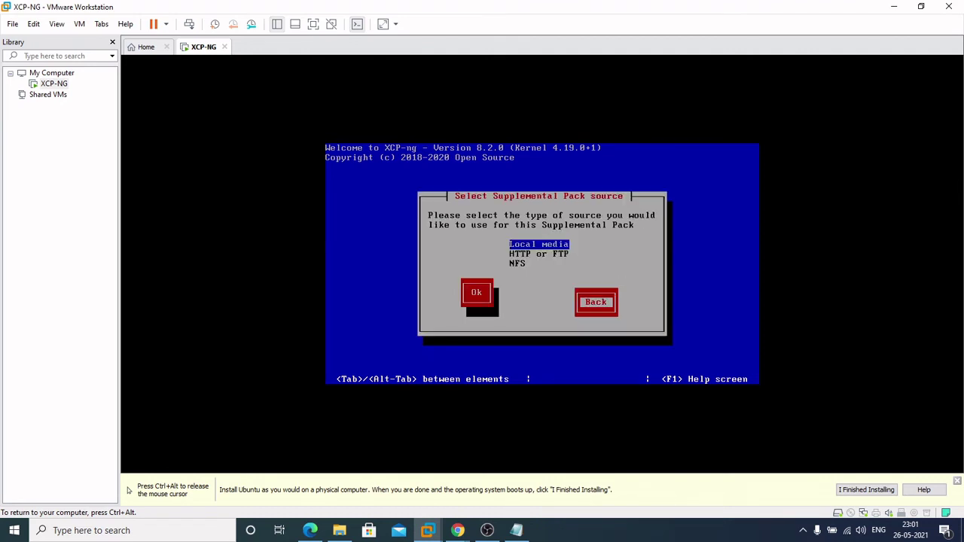
{"action": "key", "text": "Tab"}
{"action": "key", "text": "Return"}
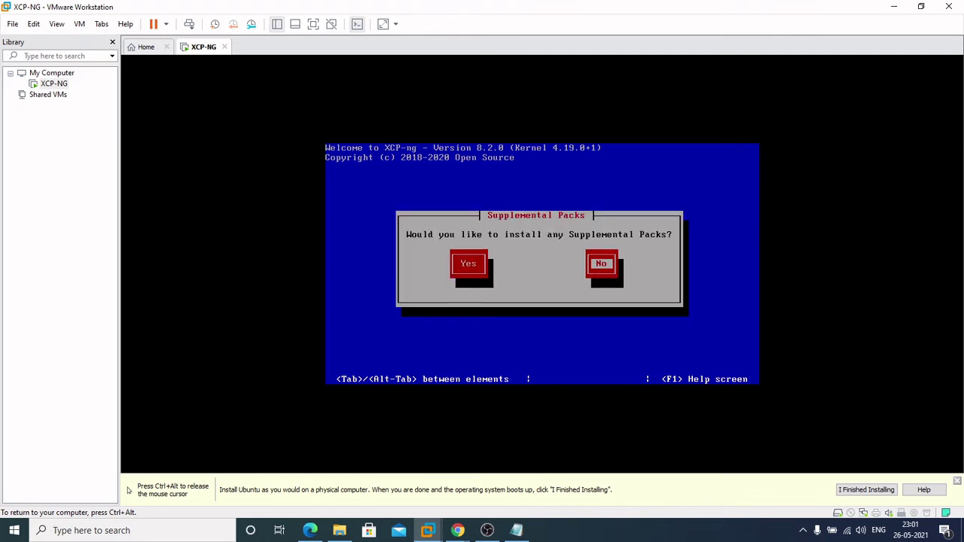
{"action": "key", "text": "Return"}
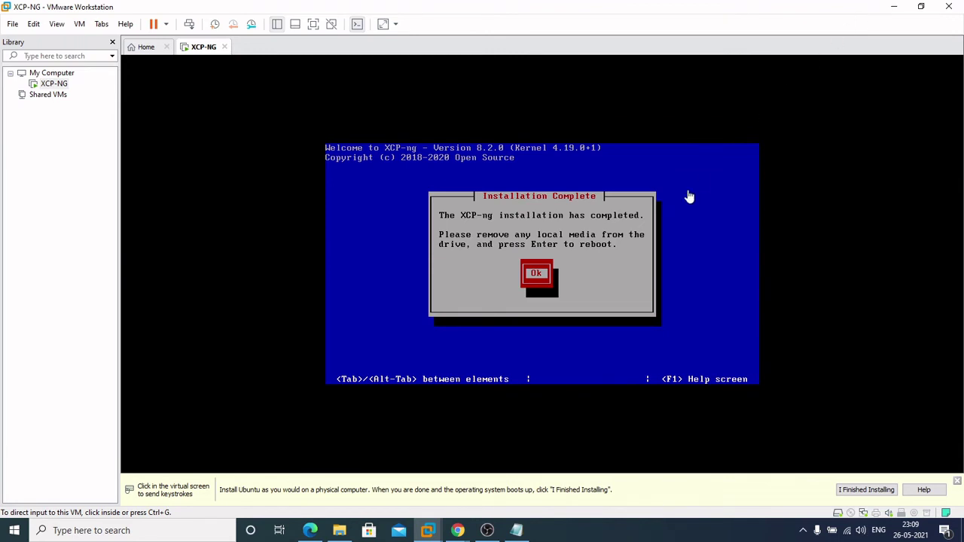
Step: Reboot out of the completed installer and power on the XCP-NG virtual machine with the default XCP-ng boot entry
{"action": "left_click", "coordinate": [533, 277]}
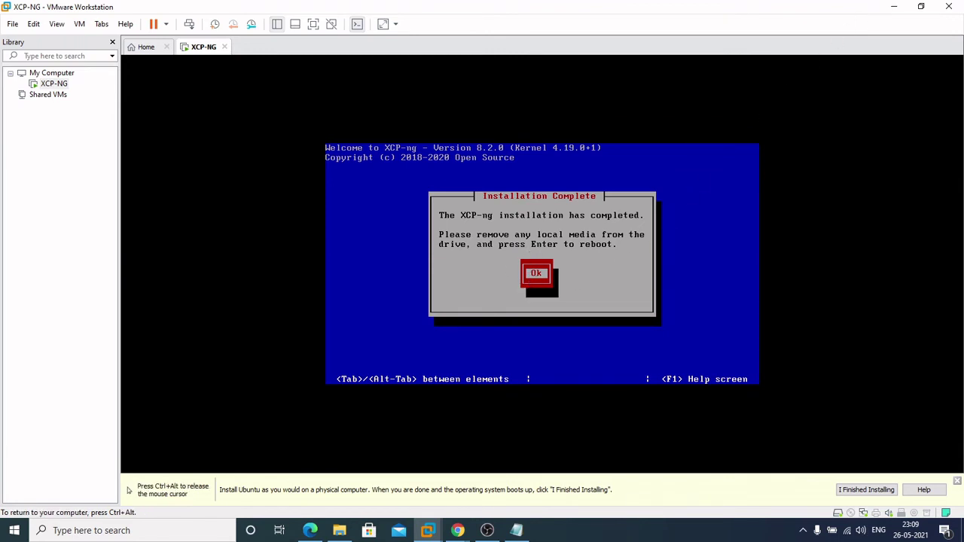
{"action": "key", "text": "Return"}
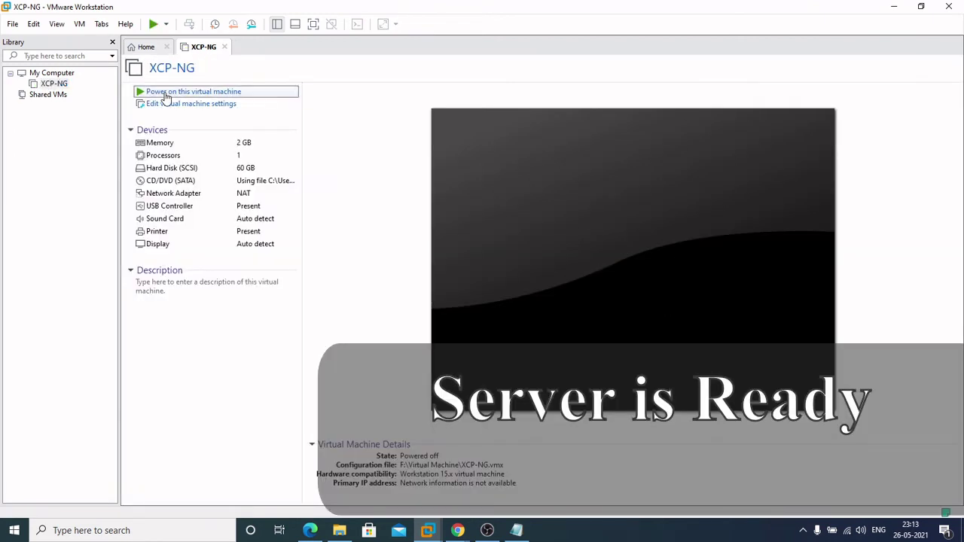
{"action": "left_click", "coordinate": [166, 93]}
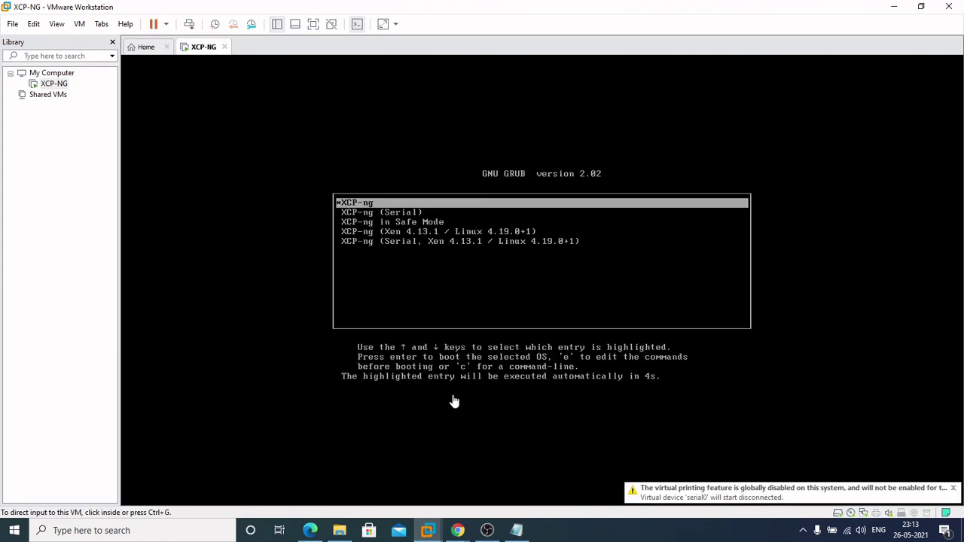
{"action": "left_click", "coordinate": [454, 402]}
{"action": "key", "text": "Return"}
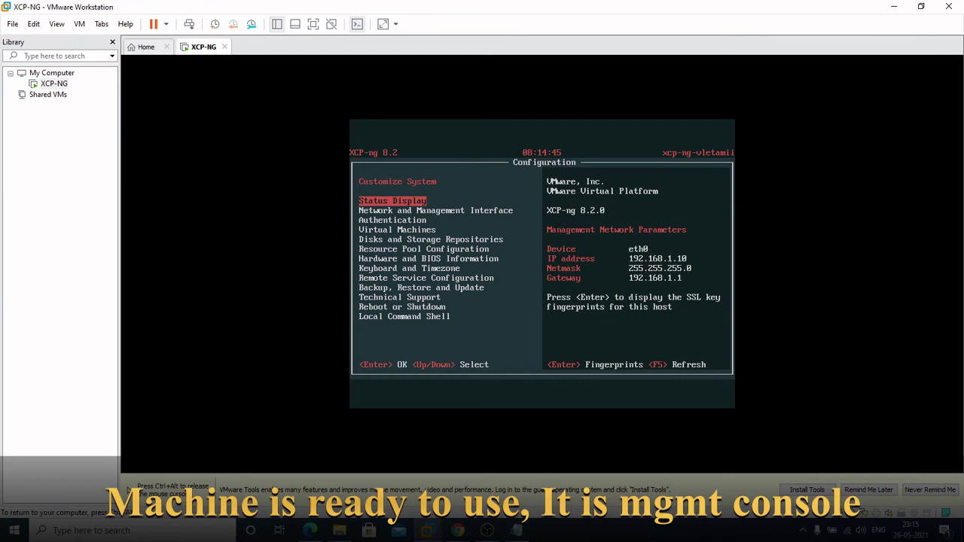
Step: Open the management interface configuration in the XCP-ng console and log in as root with the account password
{"action": "key", "text": "Down"}
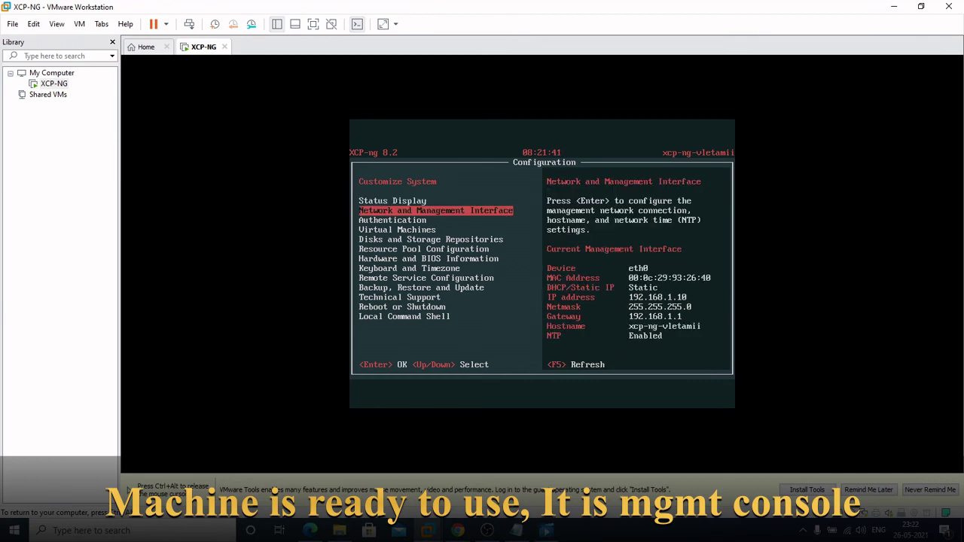
{"action": "key", "text": "Return"}
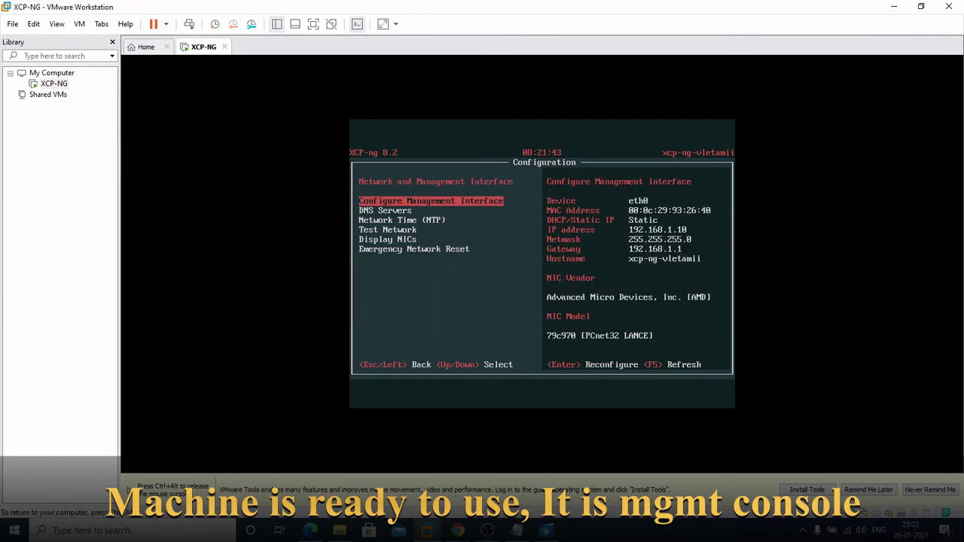
{"action": "key", "text": "Return"}
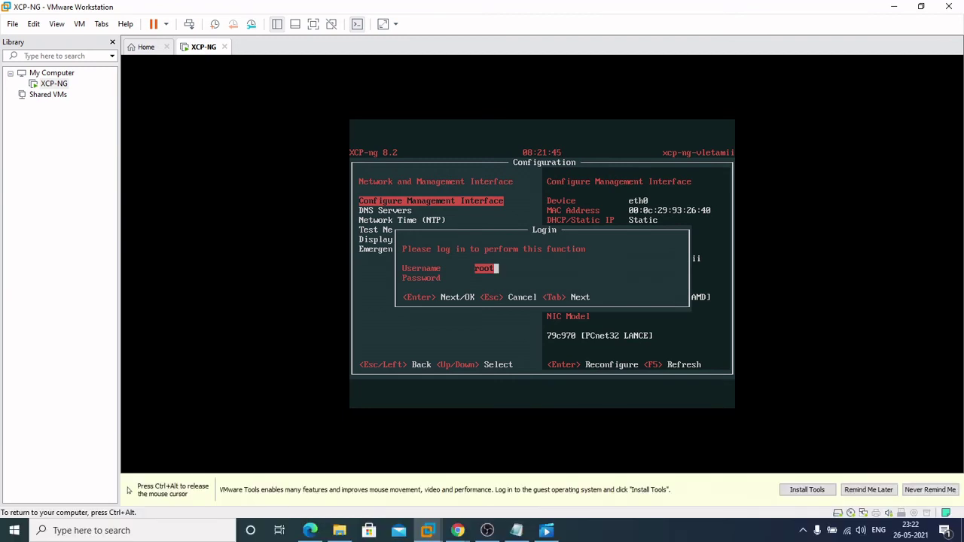
{"action": "key", "text": "Return"}
{"action": "type", "text": "******"}
{"action": "key", "text": "Return"}
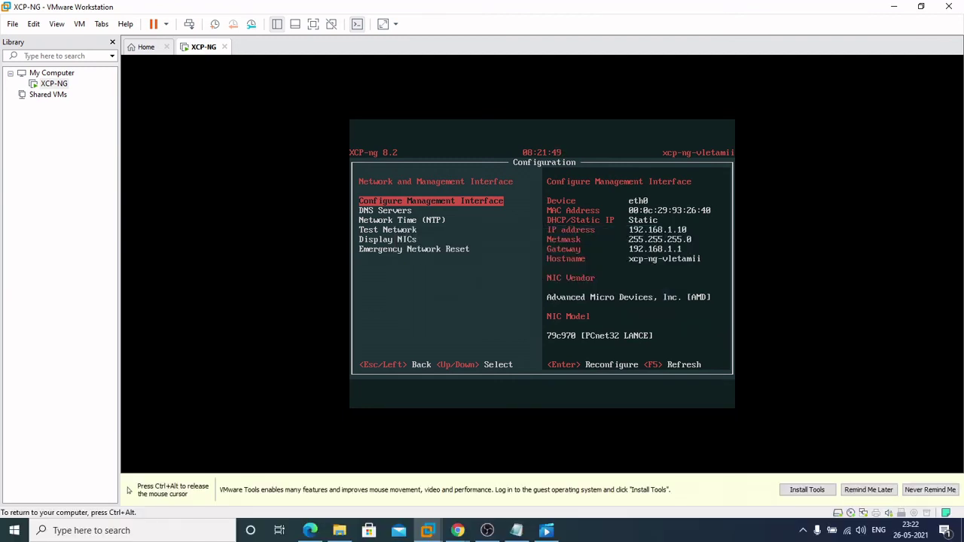
Step: Reconfigure the management interface as static with the IP address 192.168.50.2
{"action": "key", "text": "Return"}
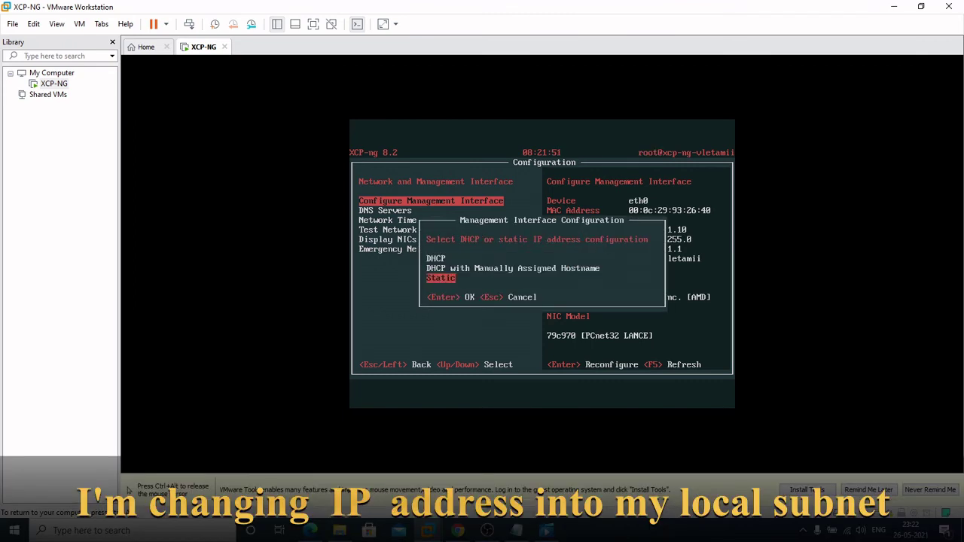
{"action": "key", "text": "Return"}
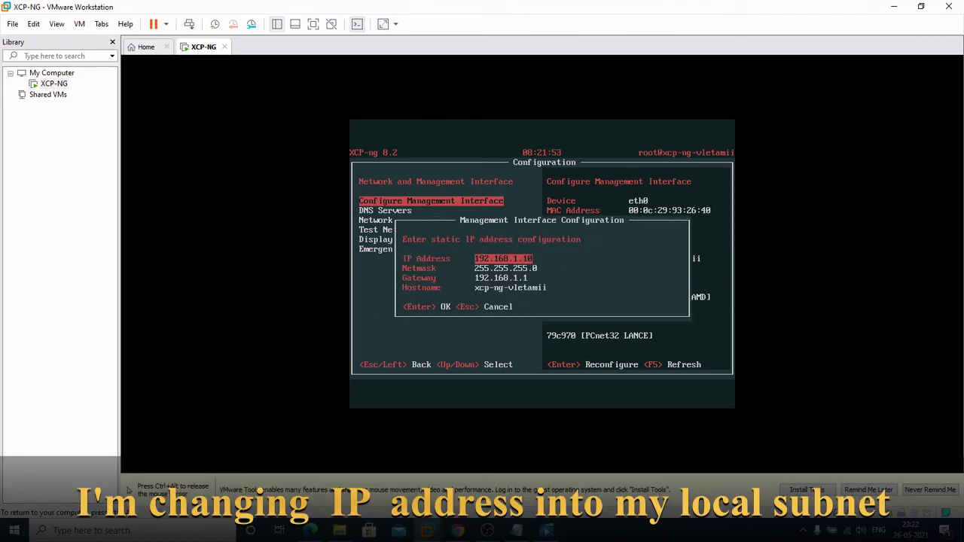
{"action": "key", "text": "End"}
{"action": "key", "text": "BackSpace"}
{"action": "key", "text": "BackSpace"}
{"action": "key", "text": "BackSpace"}
{"action": "key", "text": "BackSpace"}
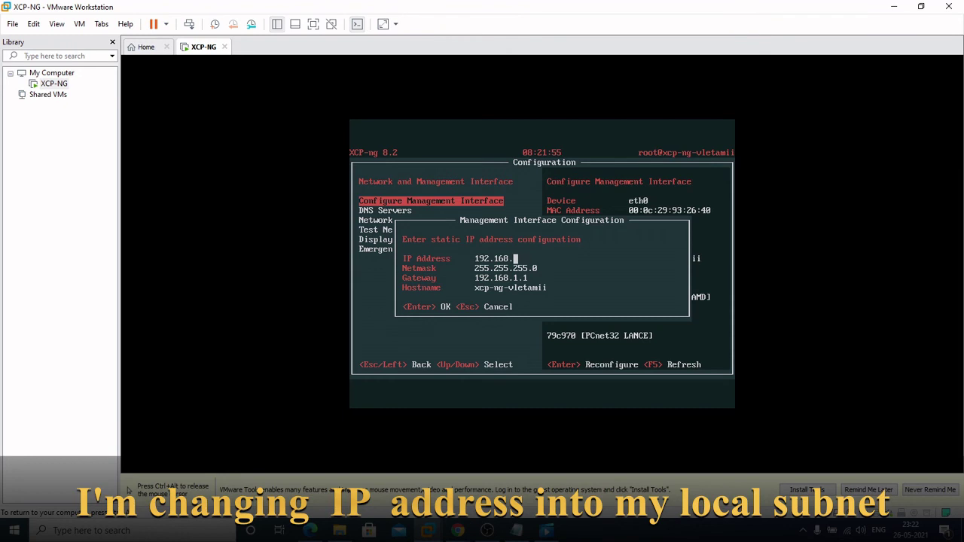
{"action": "type", "text": "50.2"}
Step: Set the management interface's gateway to 192.168.50.100
{"action": "key", "text": "Down"}
{"action": "key", "text": "Down"}
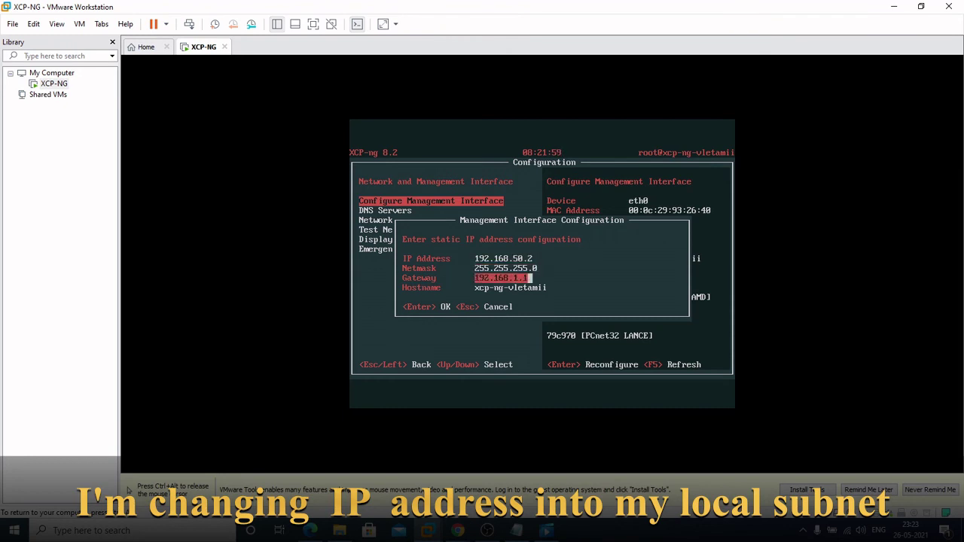
{"action": "key", "text": "End"}
{"action": "key", "text": "BackSpace"}
{"action": "key", "text": "BackSpace"}
{"action": "key", "text": "BackSpace"}
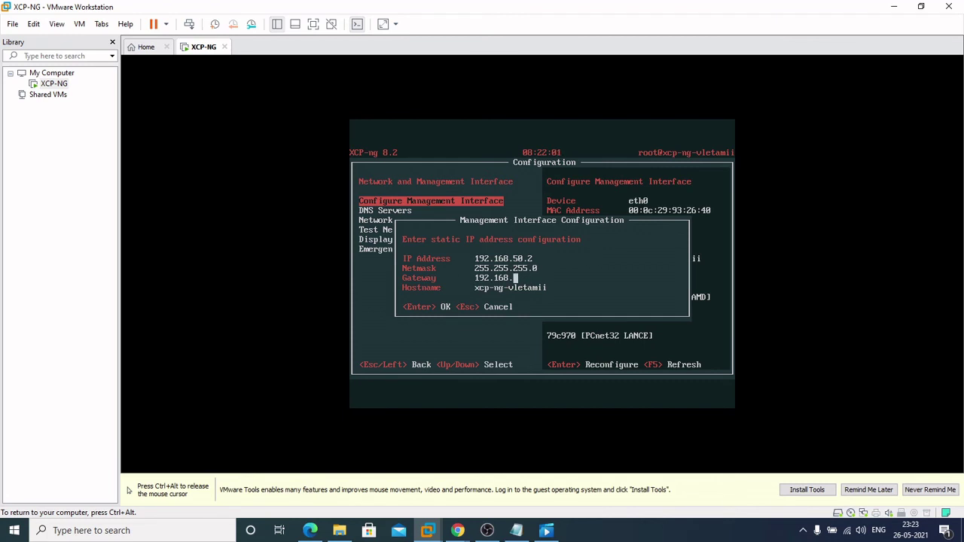
{"action": "type", "text": "50.100"}
Step: Apply the management interface settings with the existing hostname and copy the hostname to the XCP-ng Center name
{"action": "key", "text": "Down"}
{"action": "key", "text": "Return"}
{"action": "key", "text": "Return"}
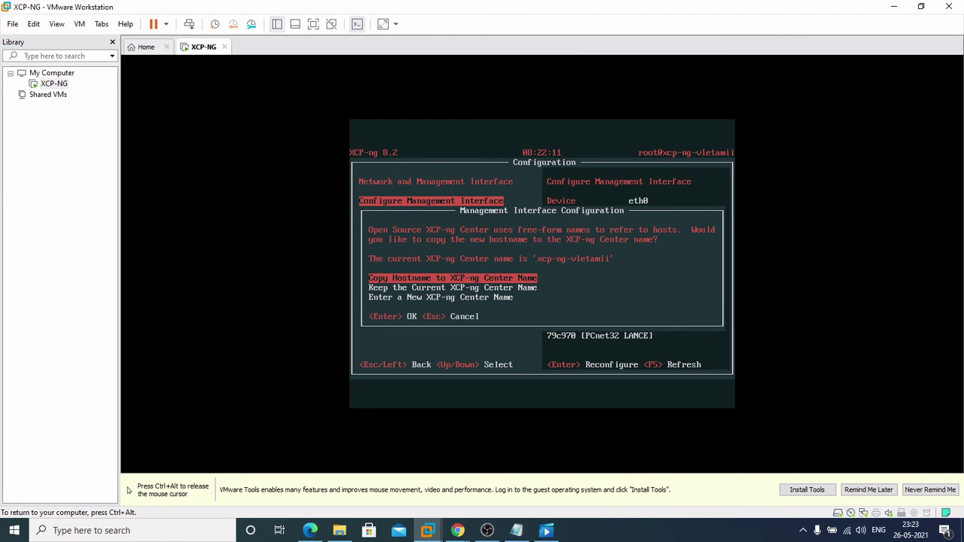
{"action": "key", "text": "Return"}
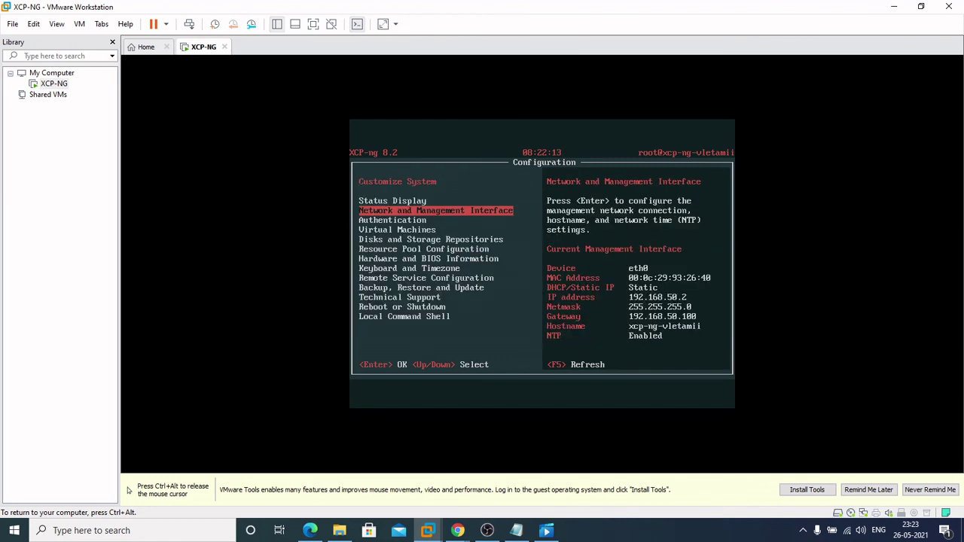
{"action": "key", "text": "Down"}
{"action": "key", "text": "Down"}
{"action": "key", "text": "Down"}
{"action": "key", "text": "Down"}
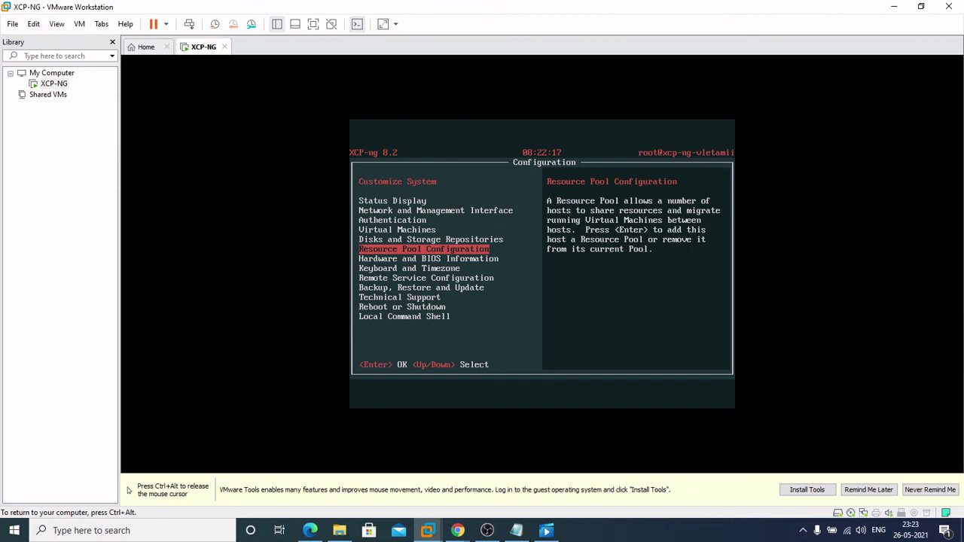
Step: Release input from the virtual machine and ping 192.168.50.2 from the Windows host
{"action": "key", "text": "ctrl+alt"}
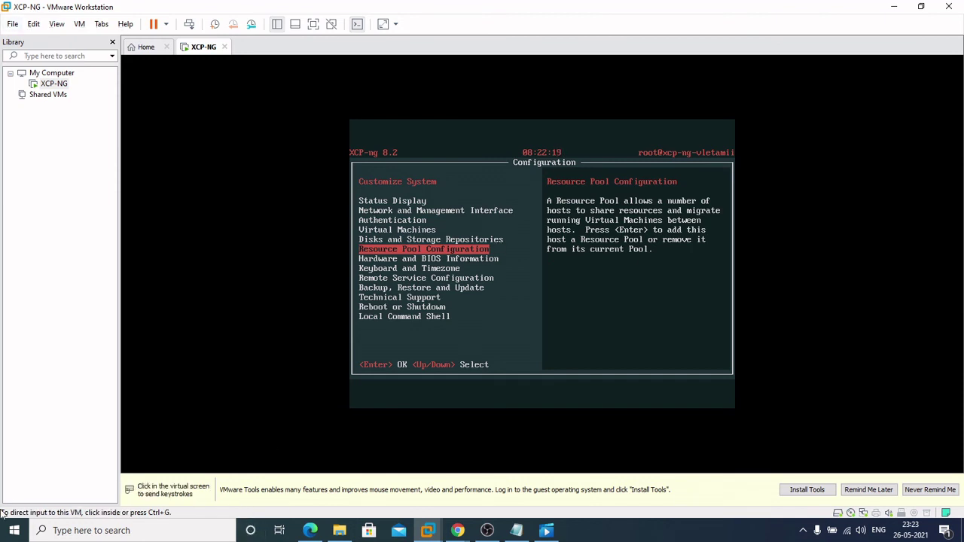
{"action": "key", "text": "super+r"}
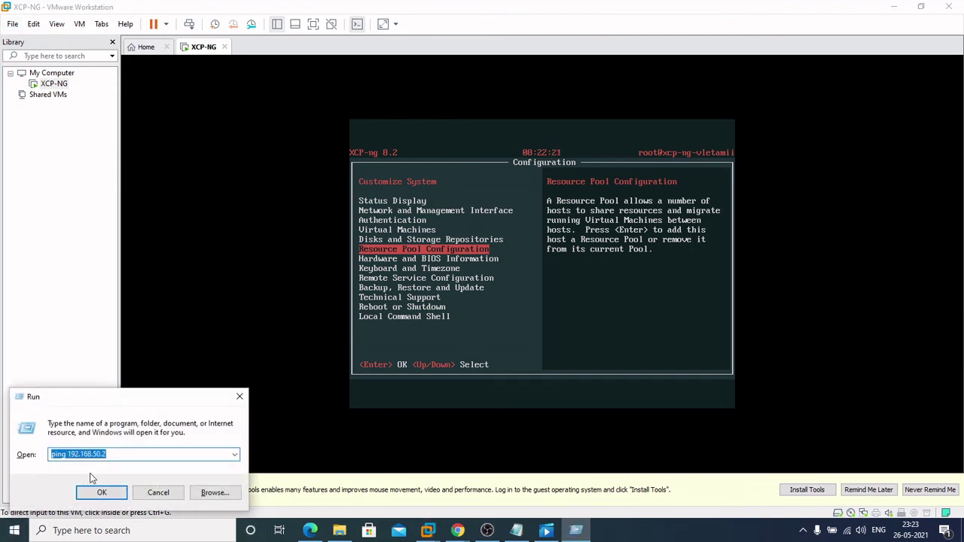
{"action": "left_click", "coordinate": [103, 493]}
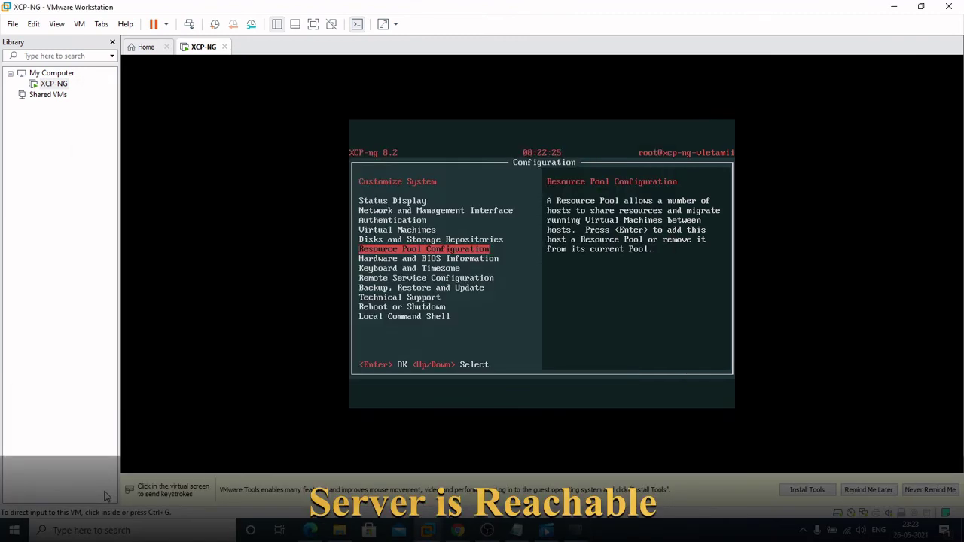
Step: Switch to the Chrome window with the XCP-ng web portal at 192.168.50.2 and select its address
{"action": "mouse_move", "coordinate": [456, 531]}
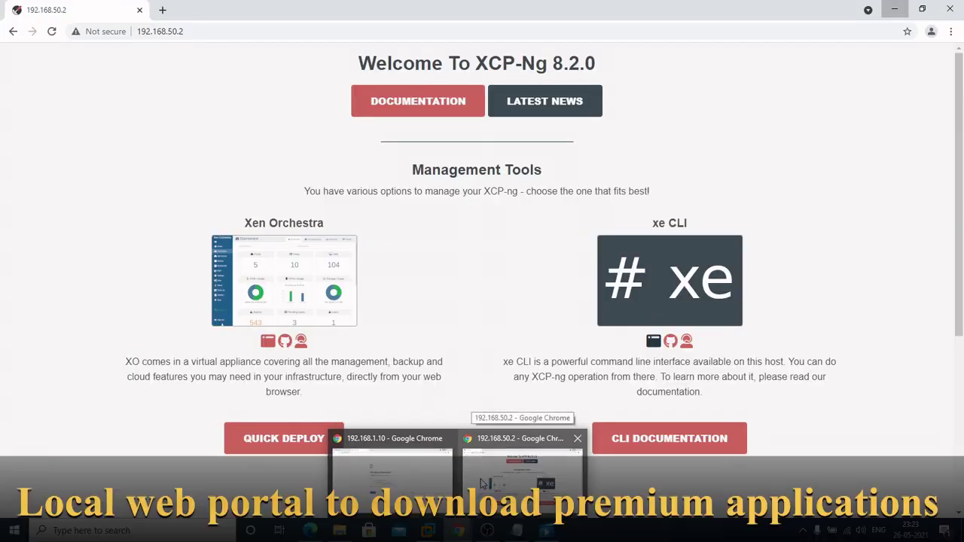
{"action": "left_click", "coordinate": [482, 486]}
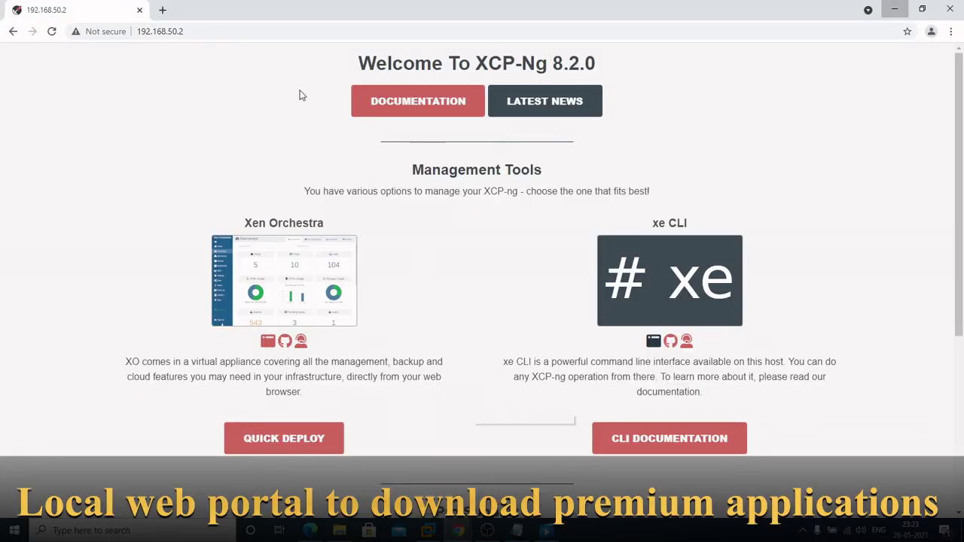
{"action": "left_click", "coordinate": [241, 26]}
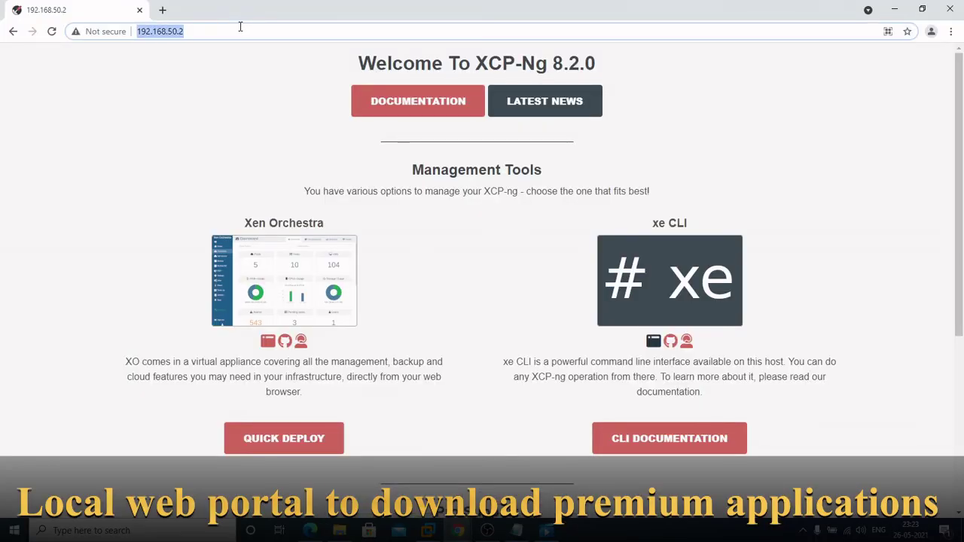
Step: Load the XCP-ng web portal at 192.168.50.2 and review its management tools and support sections
{"action": "key", "text": "Return"}
{"action": "scroll", "coordinate": [510, 222], "scroll_direction": "down", "scroll_amount": 1}
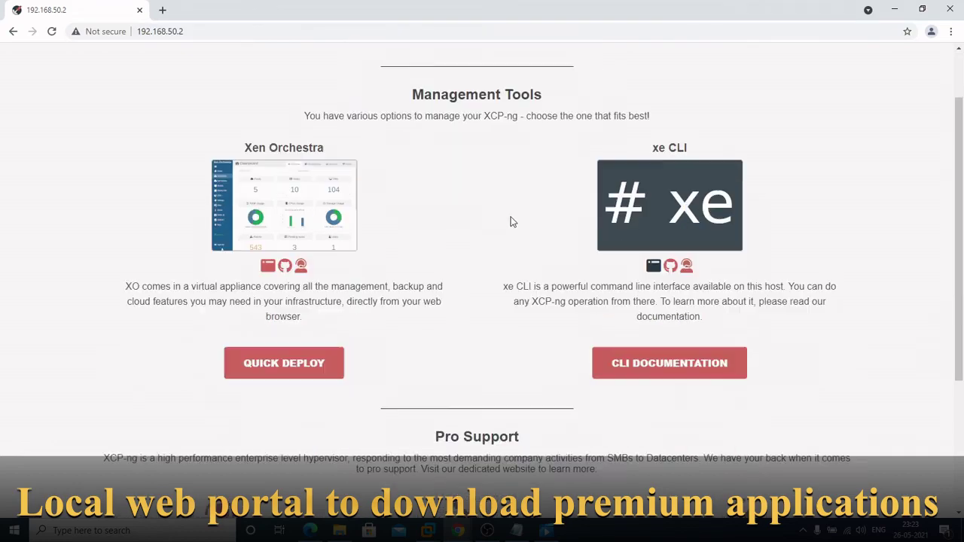
{"action": "scroll", "coordinate": [510, 221], "scroll_direction": "down", "scroll_amount": 3}
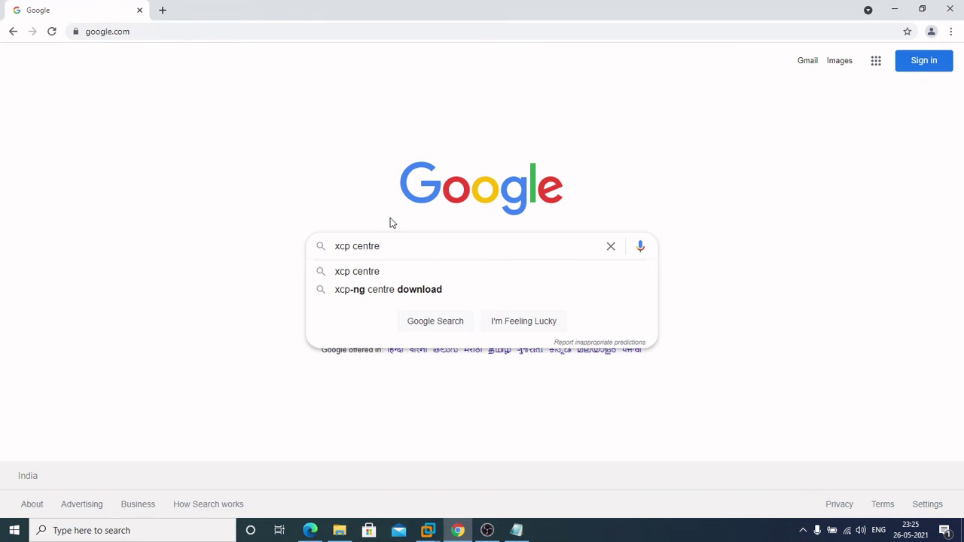
Step: Search Google for "xcp centre 20" and open the GitHub release page linked in the XCP-ng Center 20.04.00 forum topic
{"action": "type", "text": "20"}
{"action": "key", "text": "Return"}
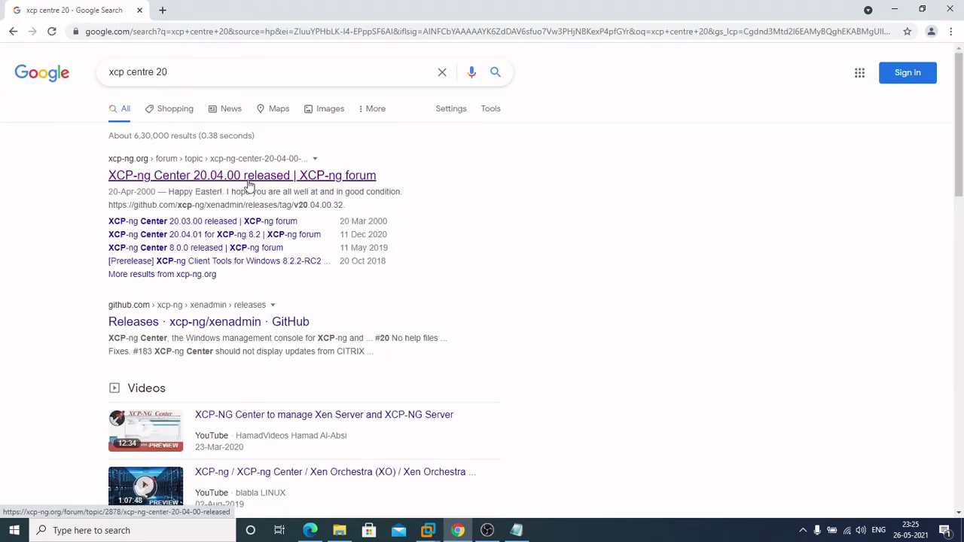
{"action": "left_click", "coordinate": [247, 178]}
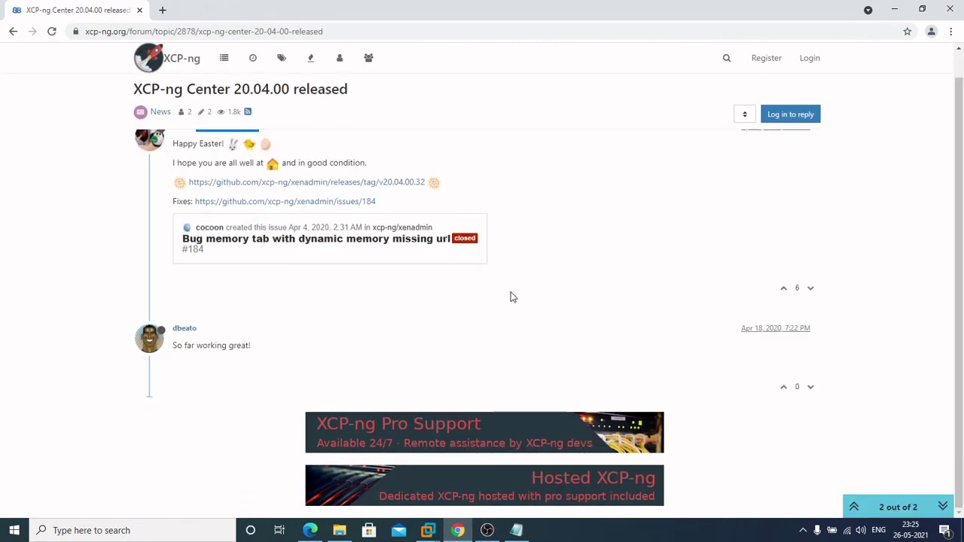
{"action": "left_click", "coordinate": [334, 189]}
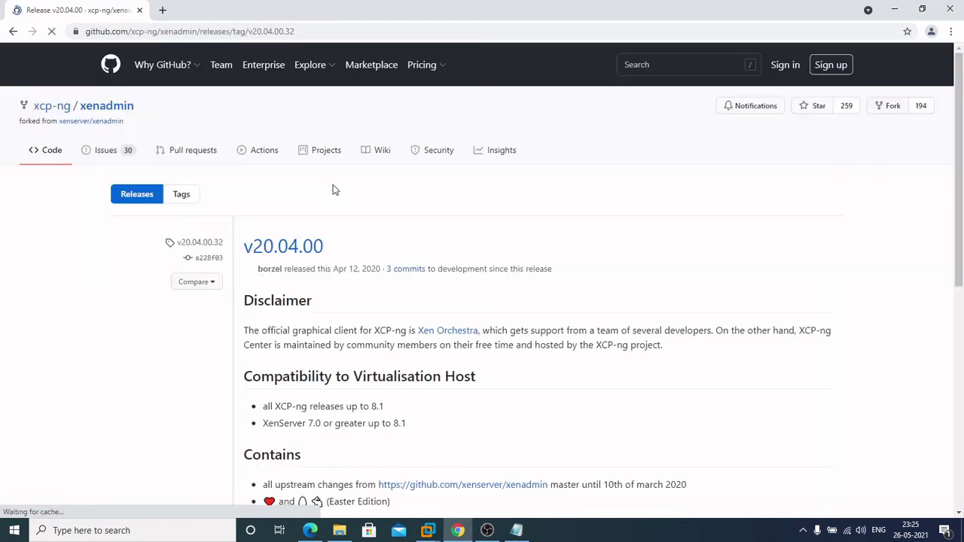
Step: Download XCP-ng-Center-20.04.00.32.msi from the v20.04.00 release assets
{"action": "scroll", "coordinate": [338, 290], "scroll_direction": "down", "scroll_amount": 4}
{"action": "scroll", "coordinate": [339, 291], "scroll_direction": "down", "scroll_amount": 6}
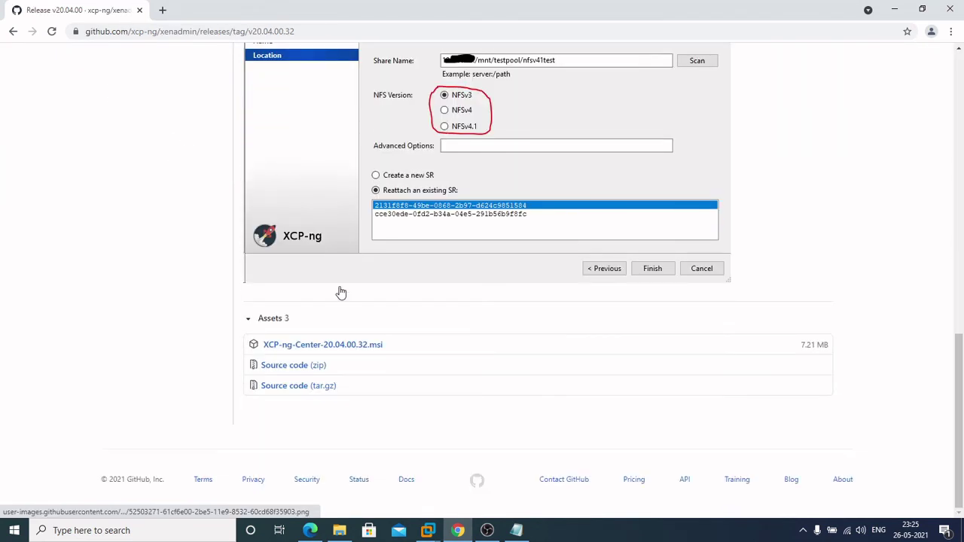
{"action": "left_click", "coordinate": [320, 351]}
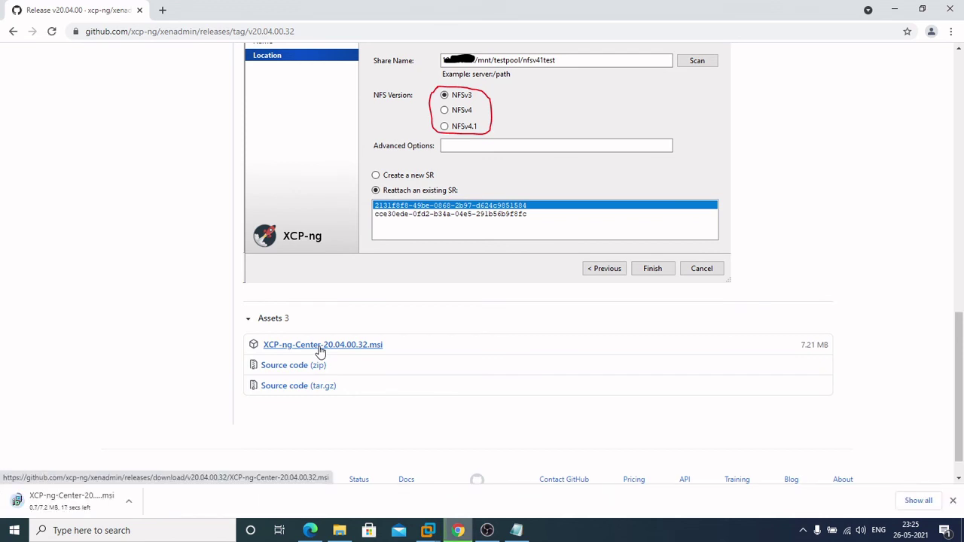
Step: Try to install XCP-ng Center 20.04.00 from the downloaded MSI and close the setup wizard
{"action": "left_click", "coordinate": [104, 503]}
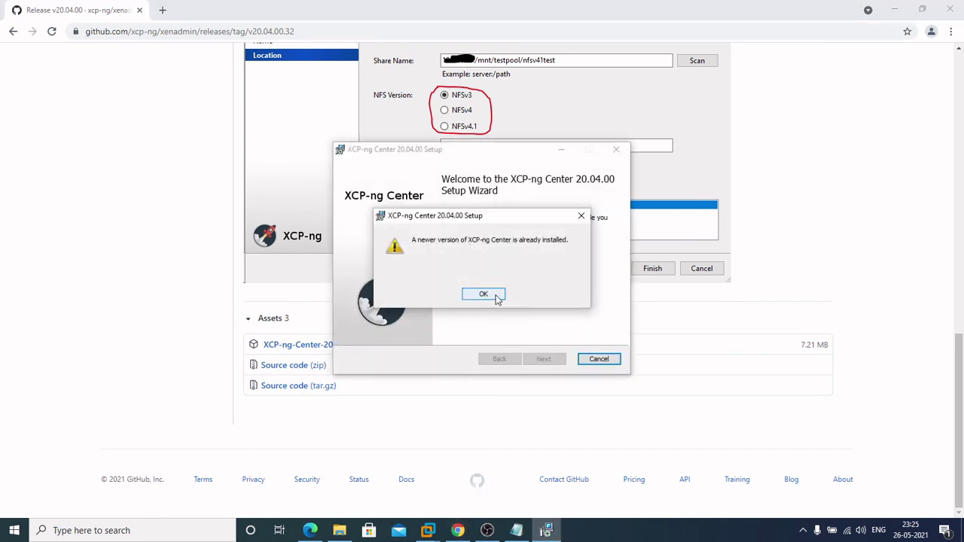
{"action": "left_click", "coordinate": [497, 297]}
{"action": "left_click", "coordinate": [545, 360]}
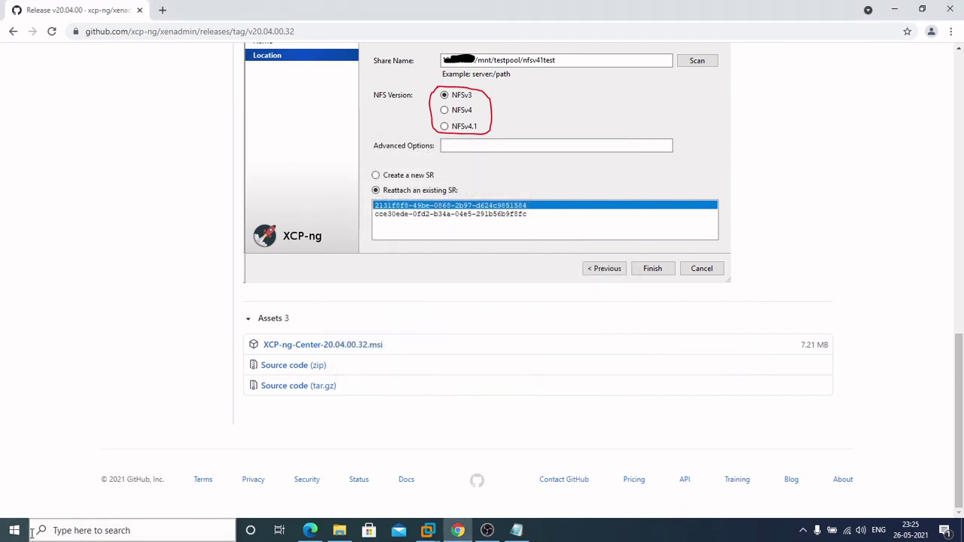
Step: Launch the installed XCP-ng Center and add the server 192.168.50.2 with the username root and the account password
{"action": "left_click", "coordinate": [65, 532]}
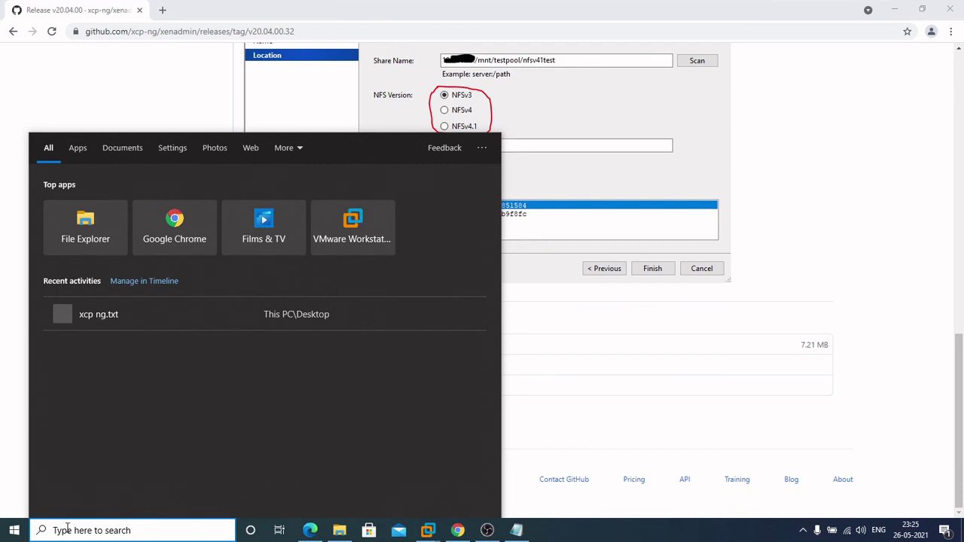
{"action": "type", "text": "xcp"}
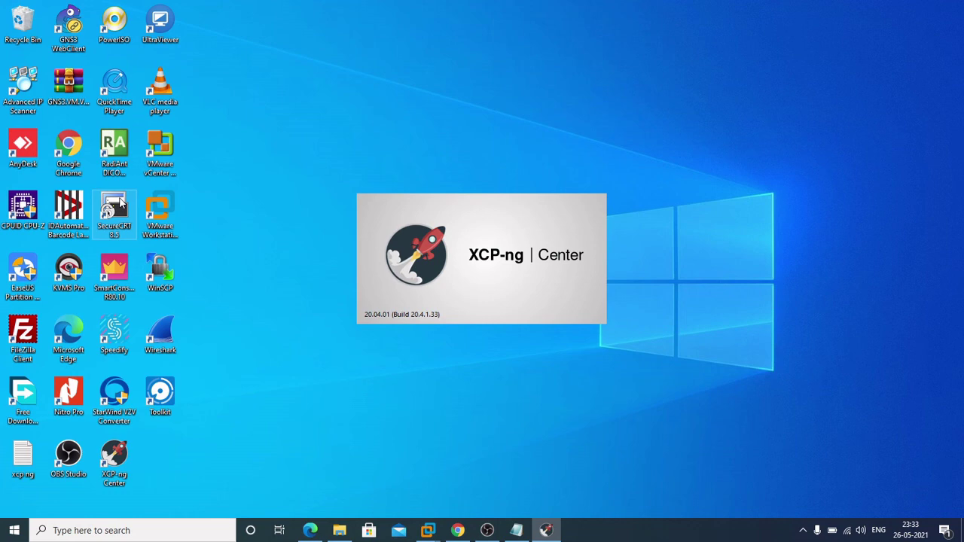
{"action": "right_click", "coordinate": [56, 71]}
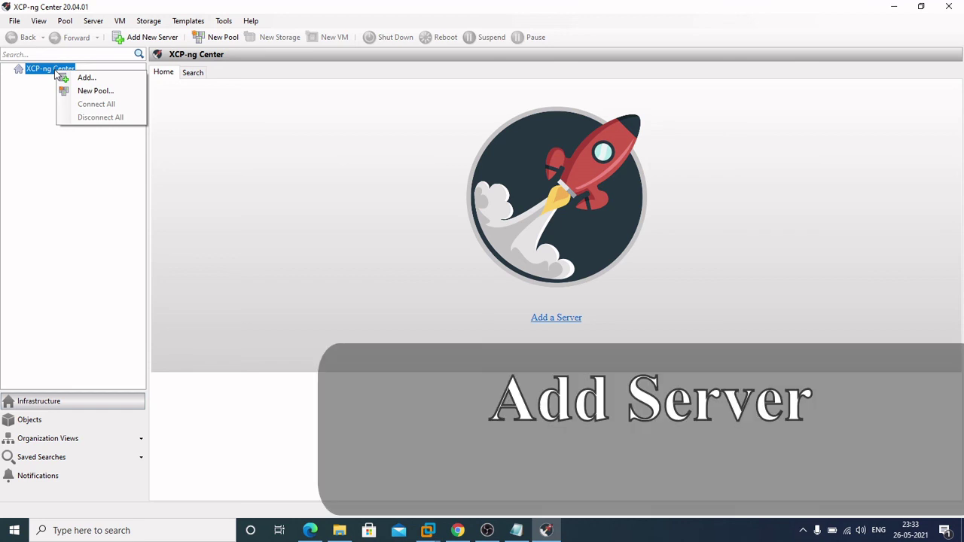
{"action": "left_click", "coordinate": [86, 77]}
{"action": "type", "text": "192"}
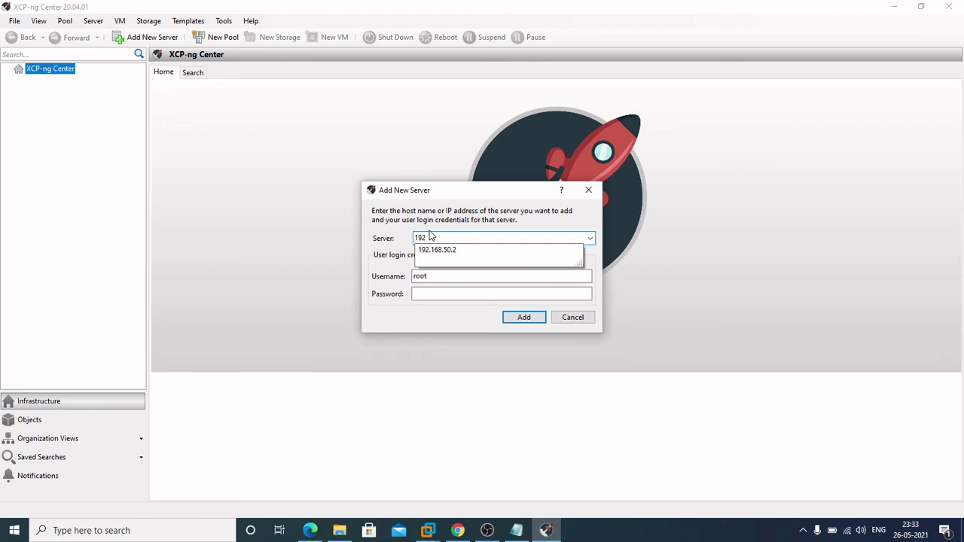
{"action": "left_click", "coordinate": [437, 249]}
{"action": "left_click", "coordinate": [500, 294]}
{"action": "type", "text": "•••••"}
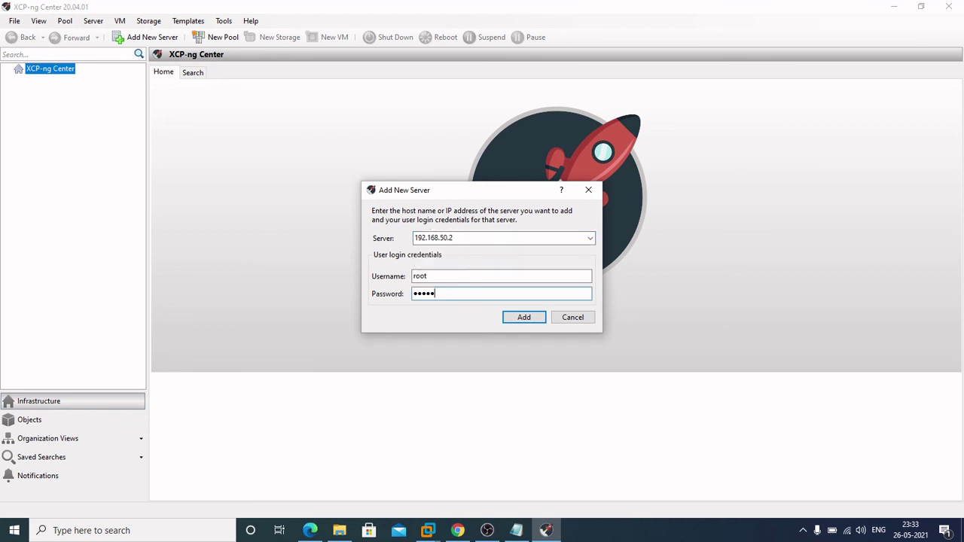
{"action": "left_click", "coordinate": [531, 320]}
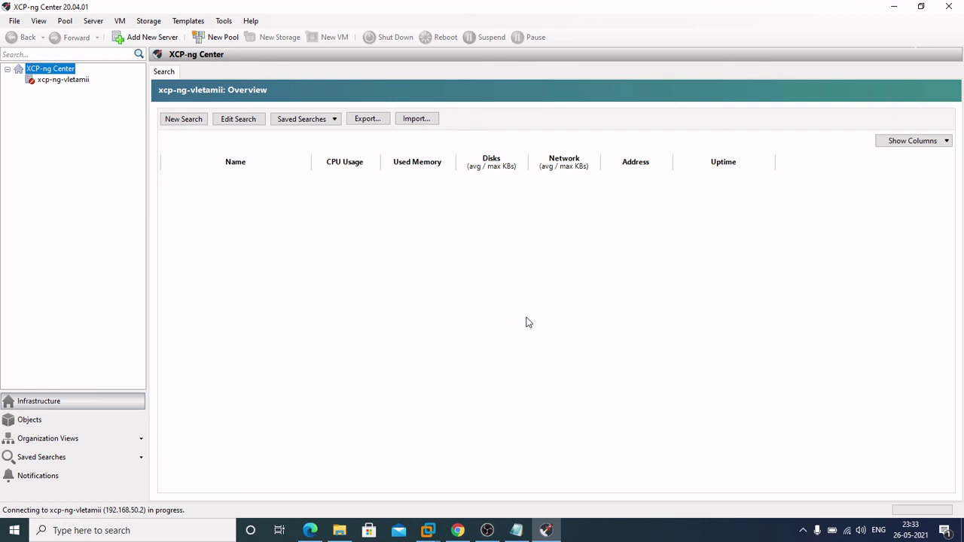
Step: Open the new server's console in XCP-ng Center and log in as root with the account password
{"action": "left_click", "coordinate": [366, 74]}
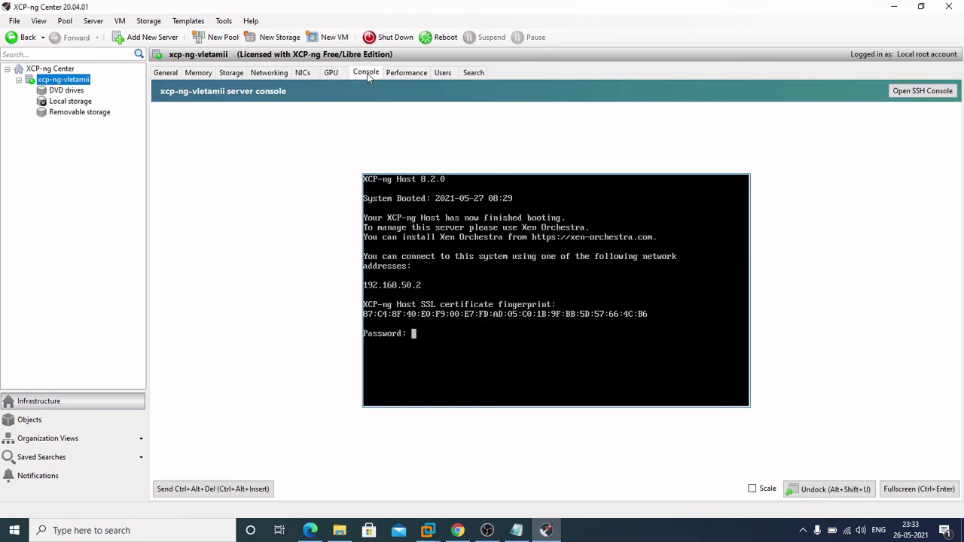
{"action": "left_click", "coordinate": [417, 322]}
{"action": "key", "text": "Return"}
{"action": "key", "text": "Return"}
{"action": "key", "text": "Return"}
{"action": "type", "text": "root"}
{"action": "key", "text": "Return"}
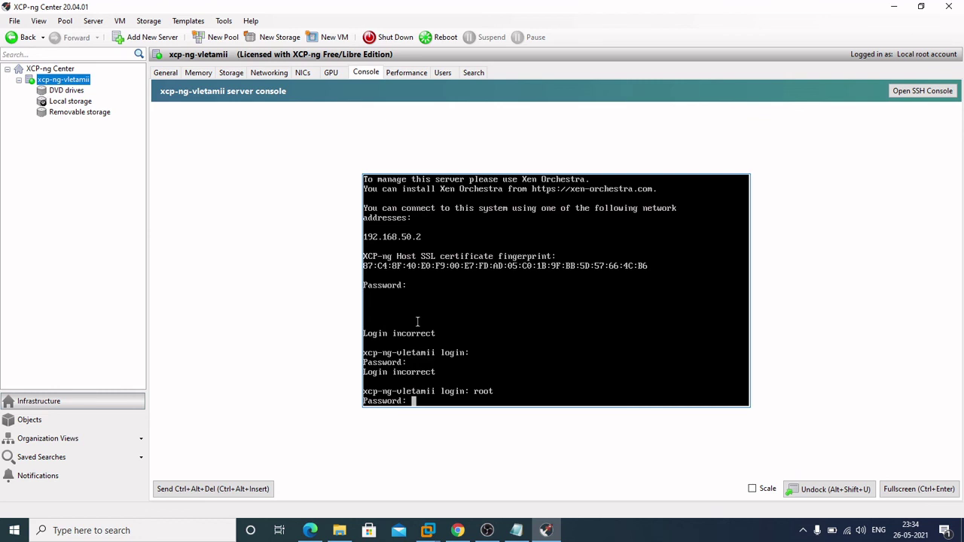
{"action": "key", "text": "Return"}
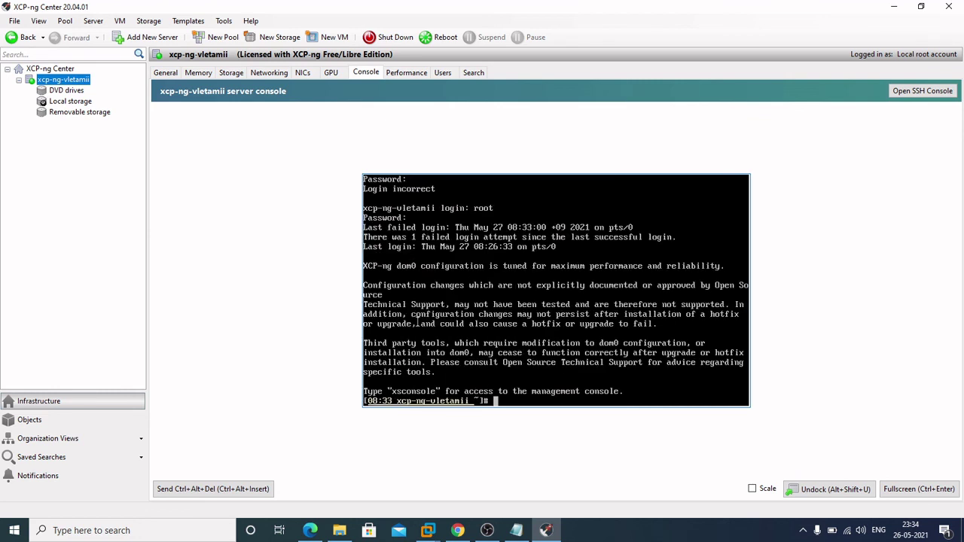
Step: Start the text-based management console on the server with the xsconsole command
{"action": "type", "text": "s"}
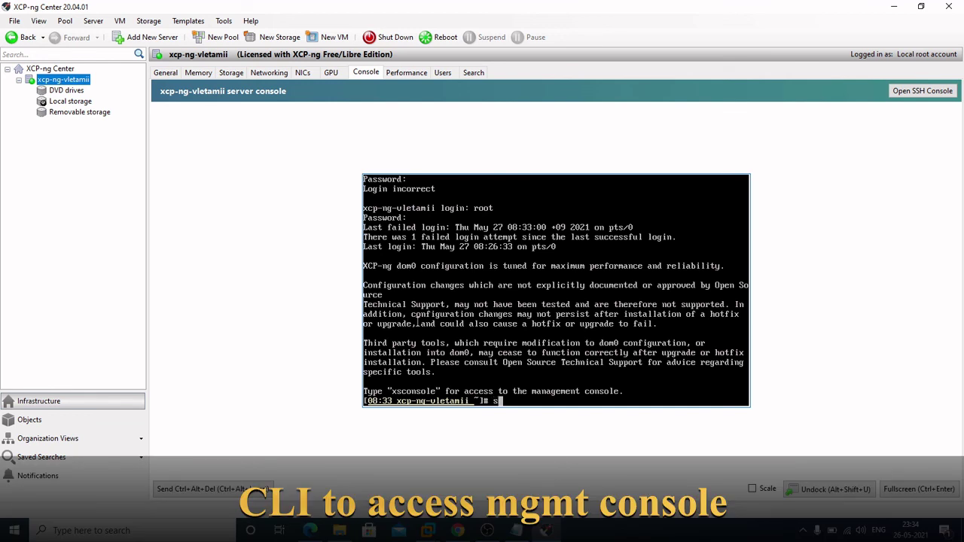
{"action": "key", "text": "BackSpace"}
{"action": "left_click_drag", "start_coordinate": [390, 391], "coordinate": [457, 399]}
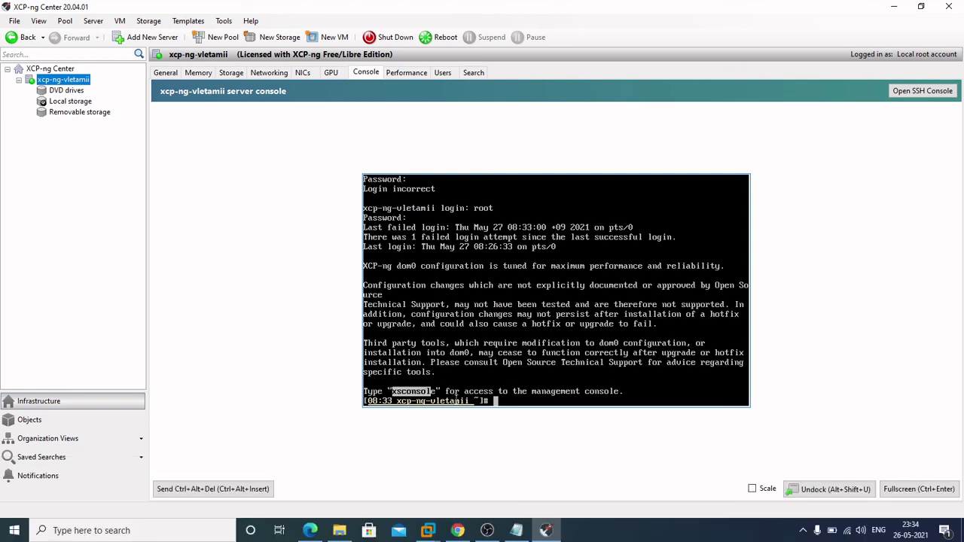
{"action": "type", "text": "xsconsole"}
{"action": "key", "text": "Return"}
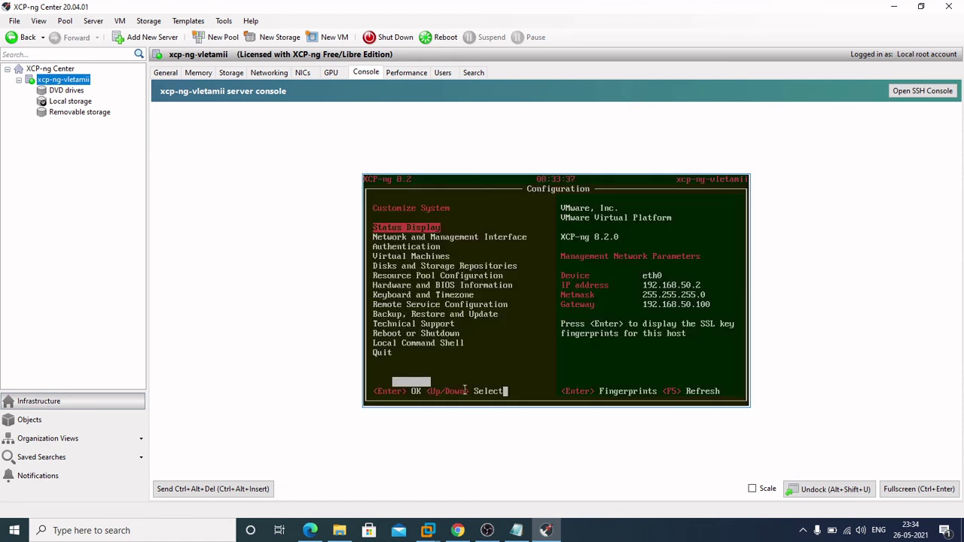
Step: Place the VMware Workstation window of the XCP-NG virtual machine beside XCP-ng Center and compare the two management consoles
{"action": "key", "text": "super+Down"}
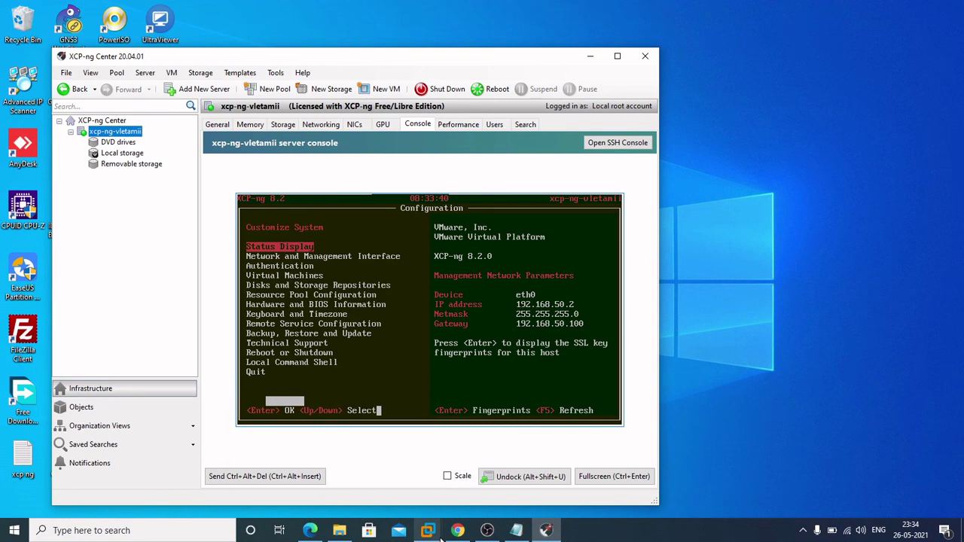
{"action": "mouse_move", "coordinate": [440, 536]}
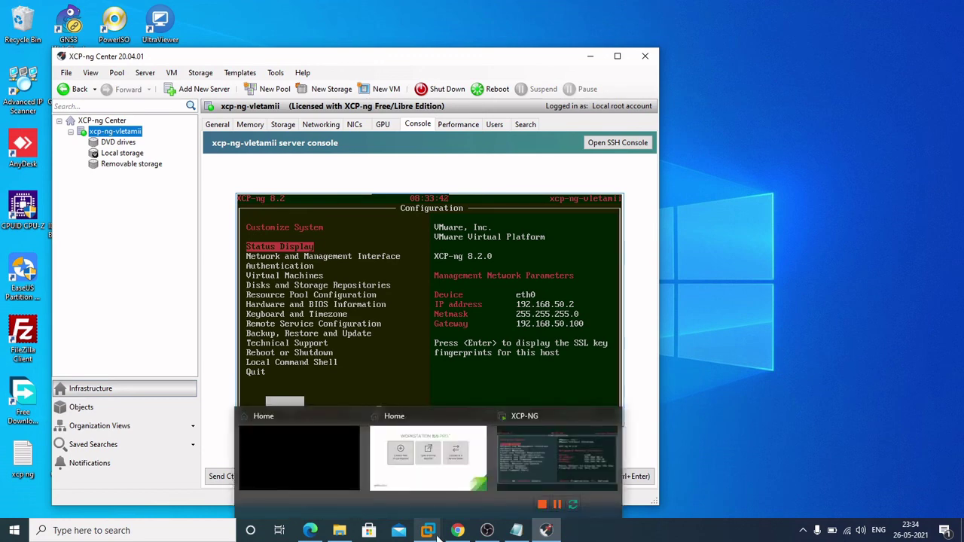
{"action": "left_click", "coordinate": [557, 458]}
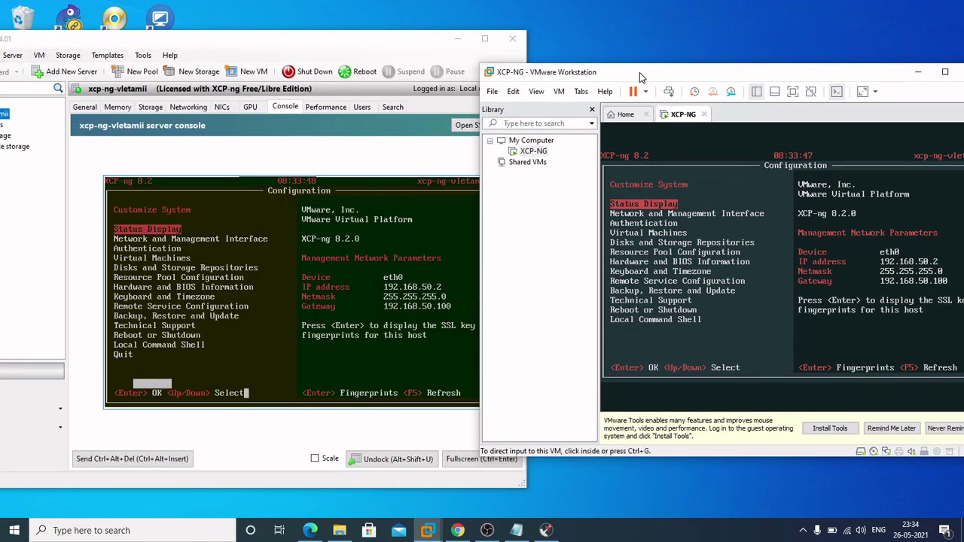
{"action": "left_click_drag", "start_coordinate": [639, 72], "coordinate": [658, 72]}
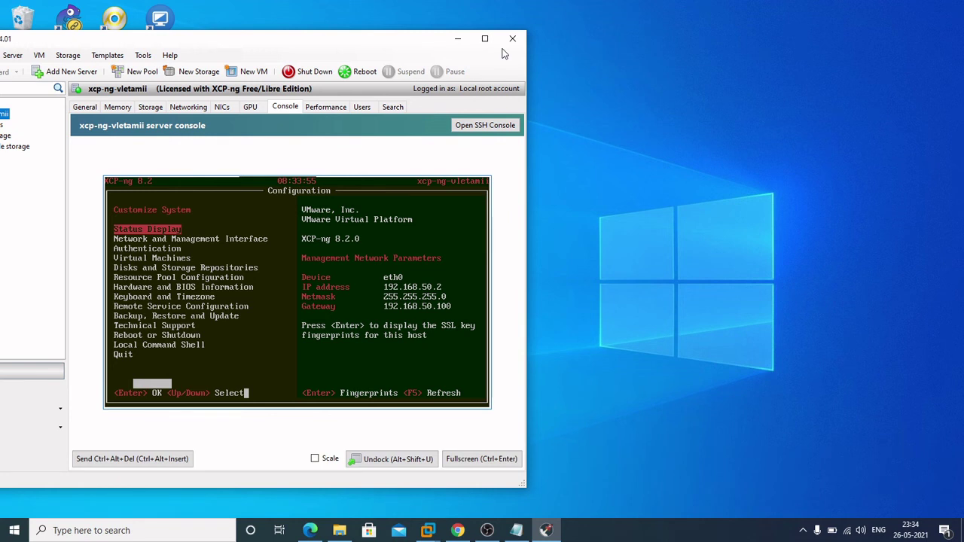
Step: Maximize XCP-ng Center and highlight the Authentication entry in the management console to view its details
{"action": "left_click", "coordinate": [484, 38]}
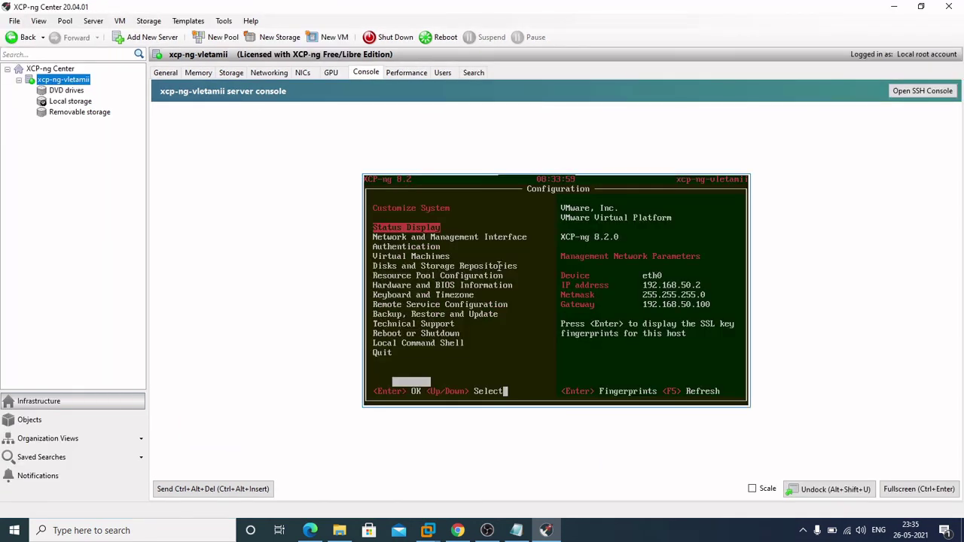
{"action": "key", "text": "Down"}
{"action": "key", "text": "Down"}
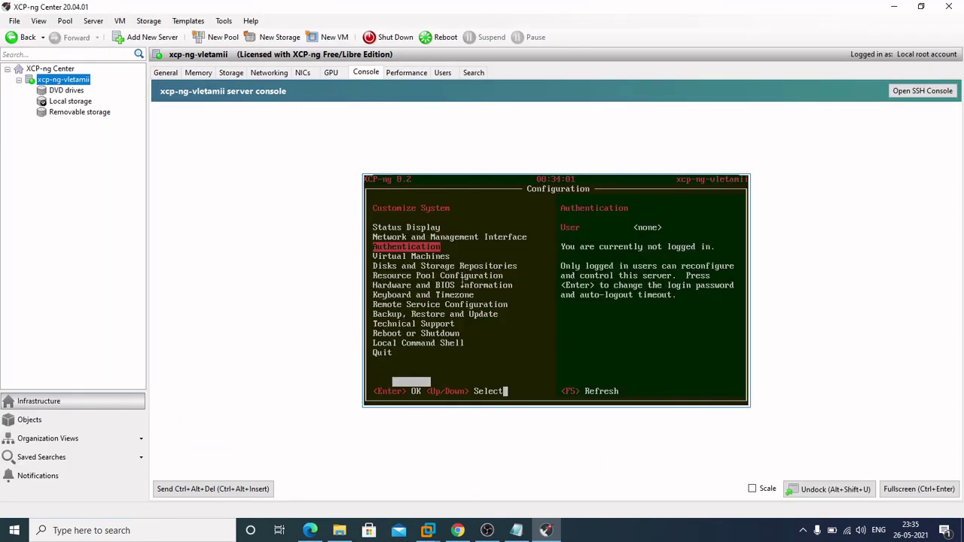